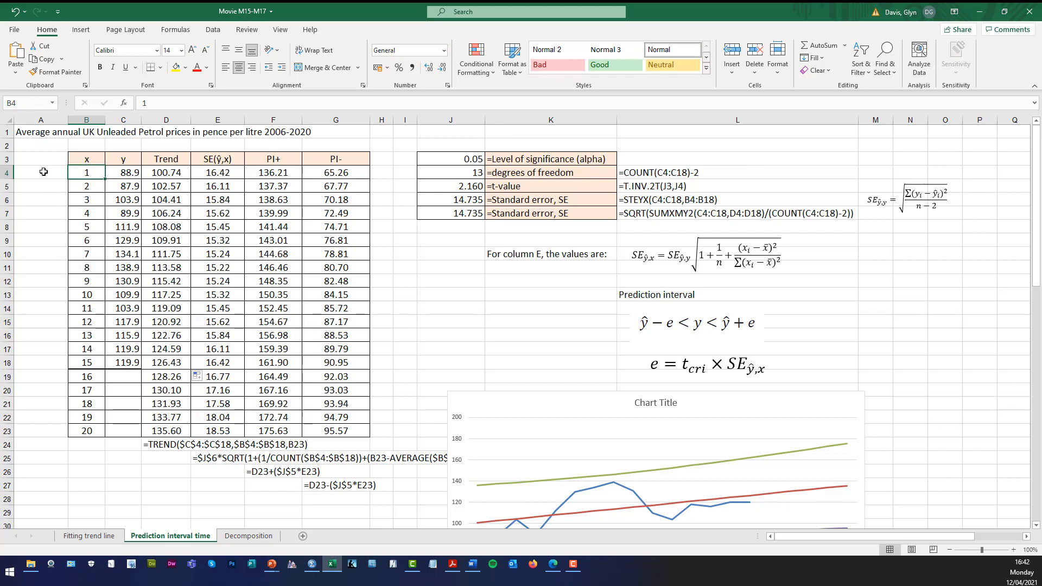
Review the x and y petrol price data for periods 1 to 15 in B4:C18
left_click(120, 174)
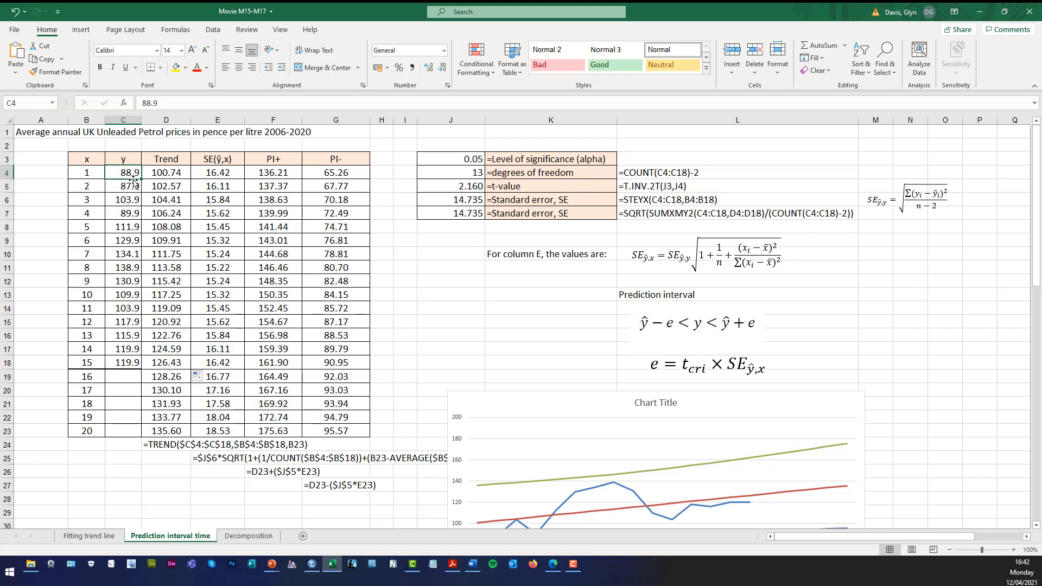
left_click(98, 362)
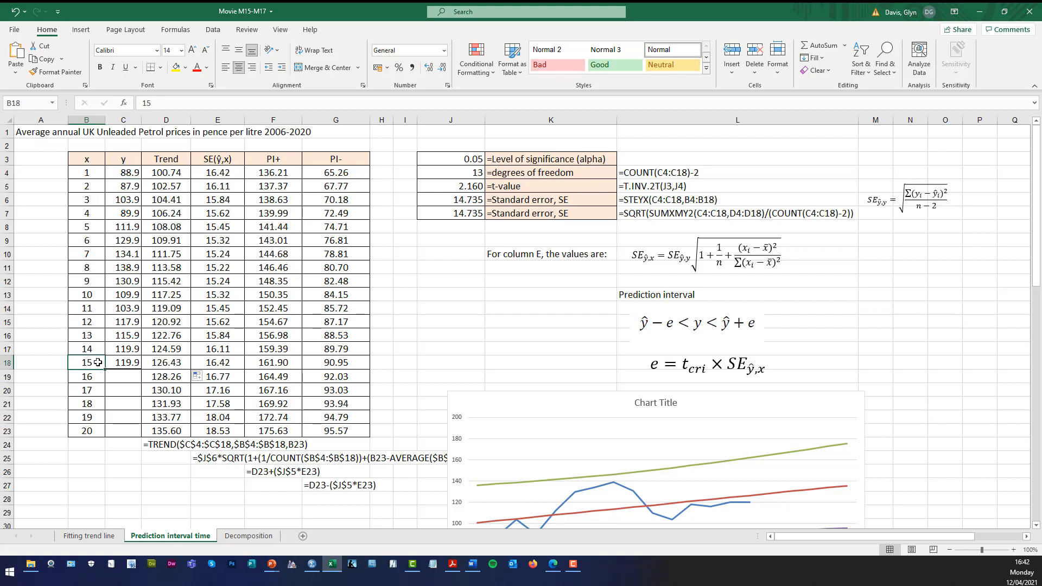
left_click(122, 364)
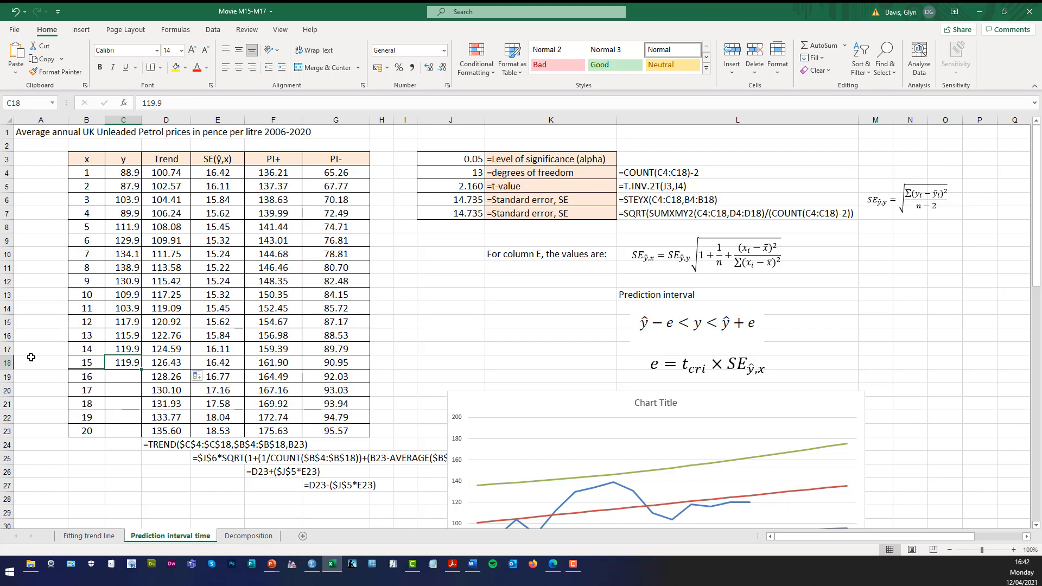
left_click_drag(86, 173, 137, 364)
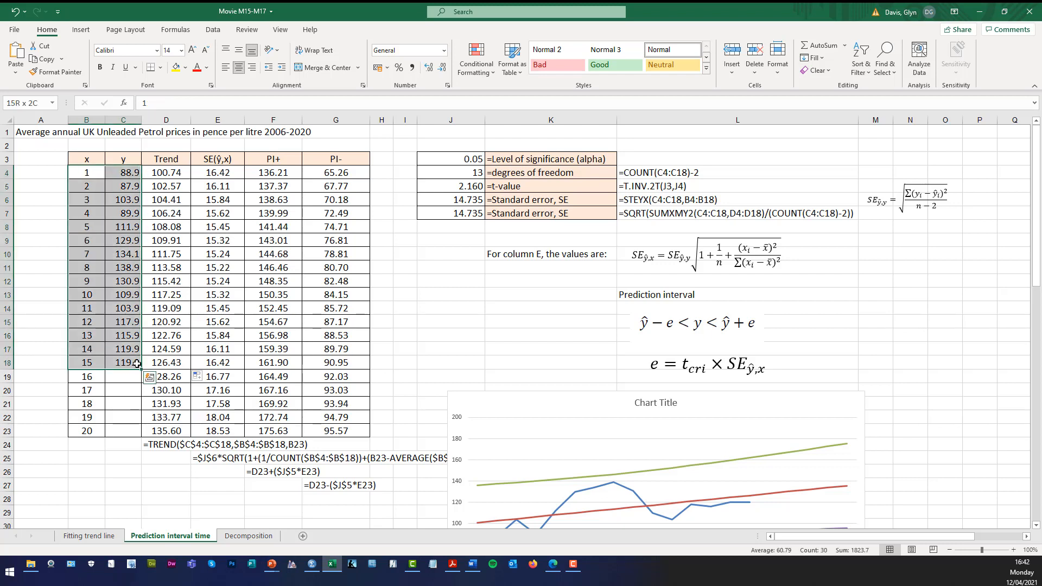
Examine the TREND formula in D4 and its extension to period 16 in D19
left_click(178, 174)
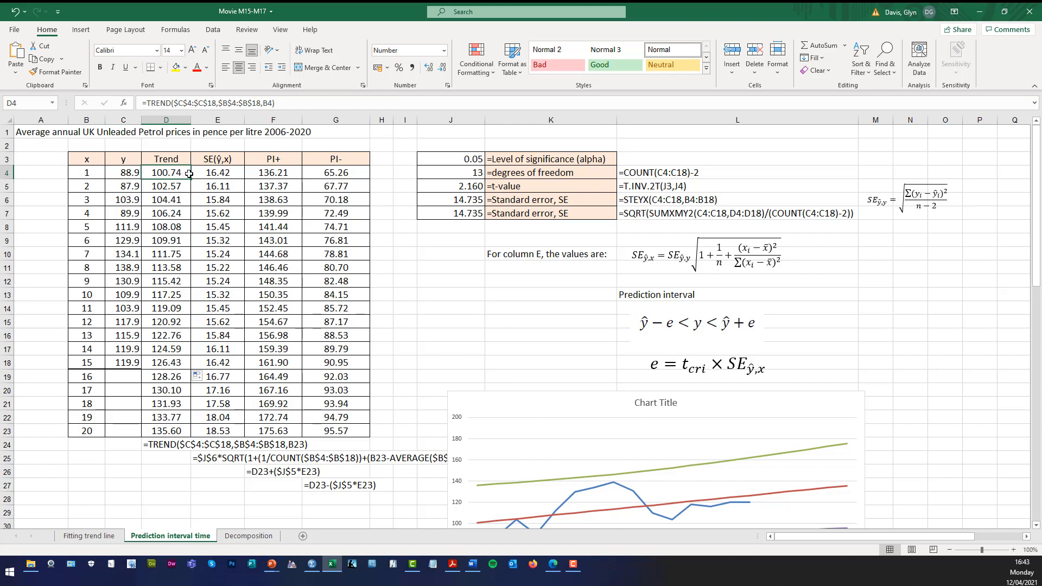
left_click(196, 103)
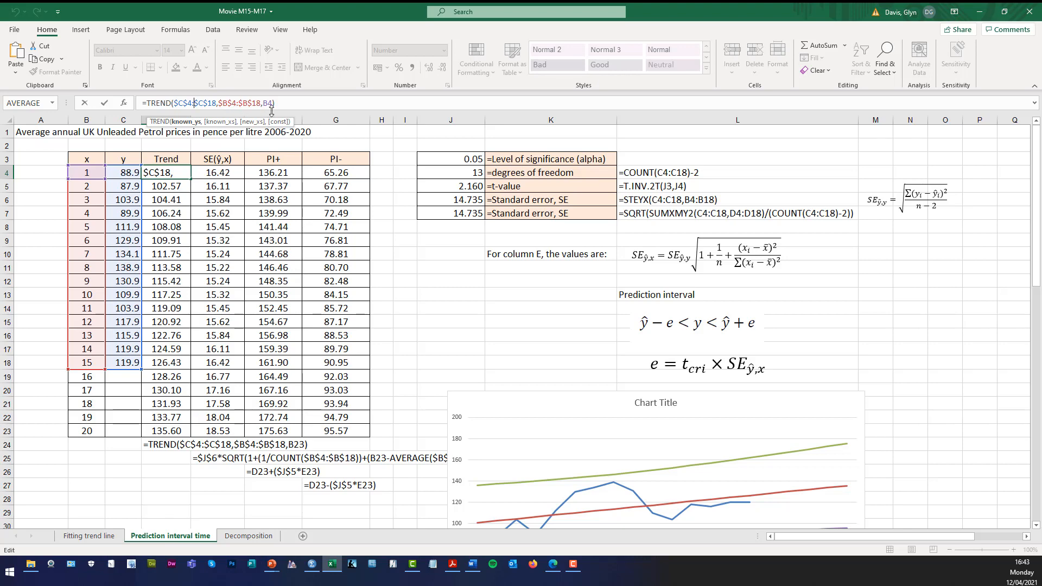
key("ctrl+Return")
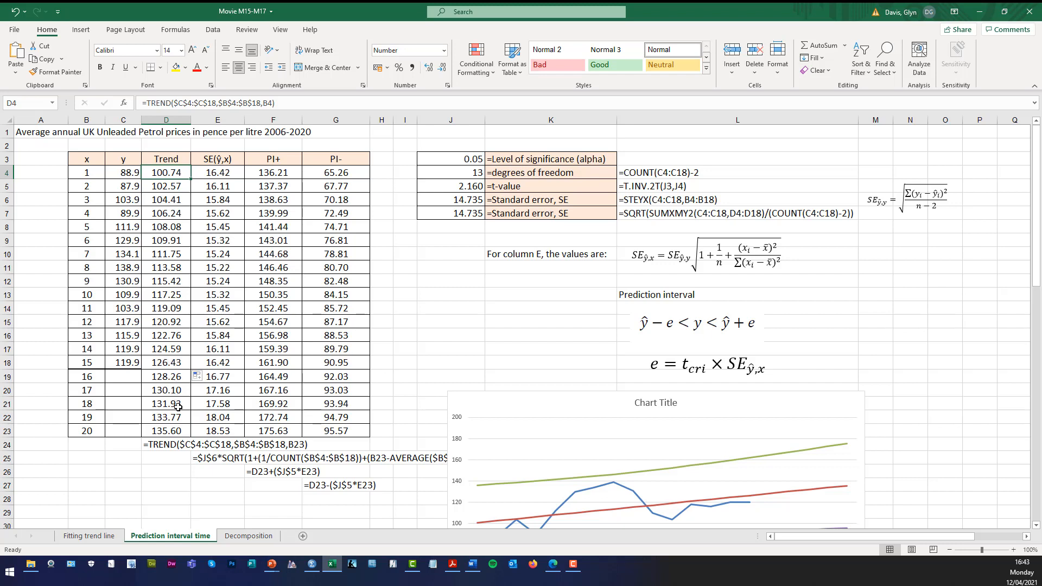
left_click(169, 375)
left_click(101, 380)
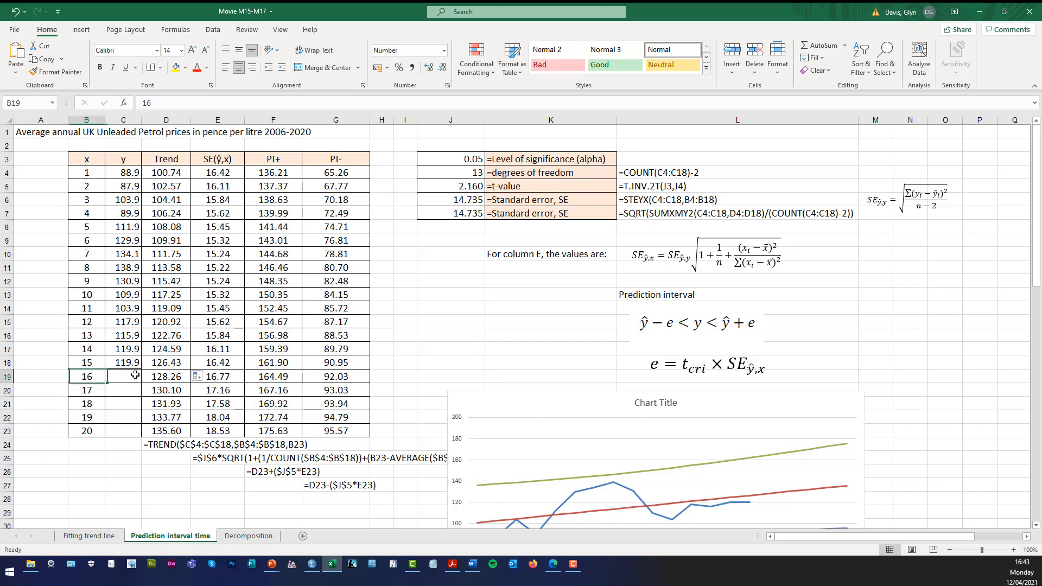
left_click(162, 378, "shift")
left_click(97, 379)
left_click(157, 378)
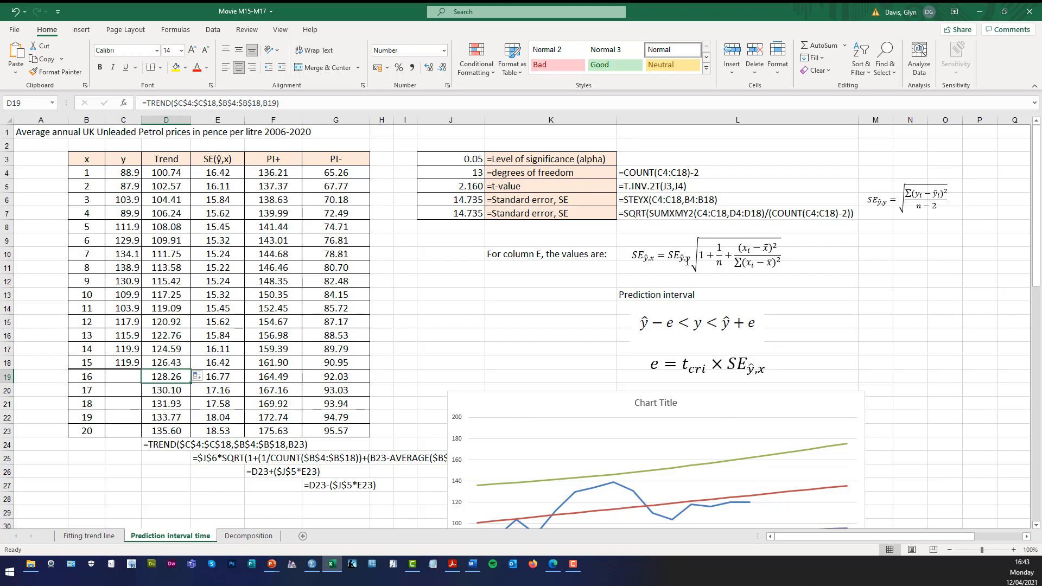
Inspect the upper and lower prediction interval formulas in row 4 and the standard error formulas in E5 and E6
left_click(260, 174)
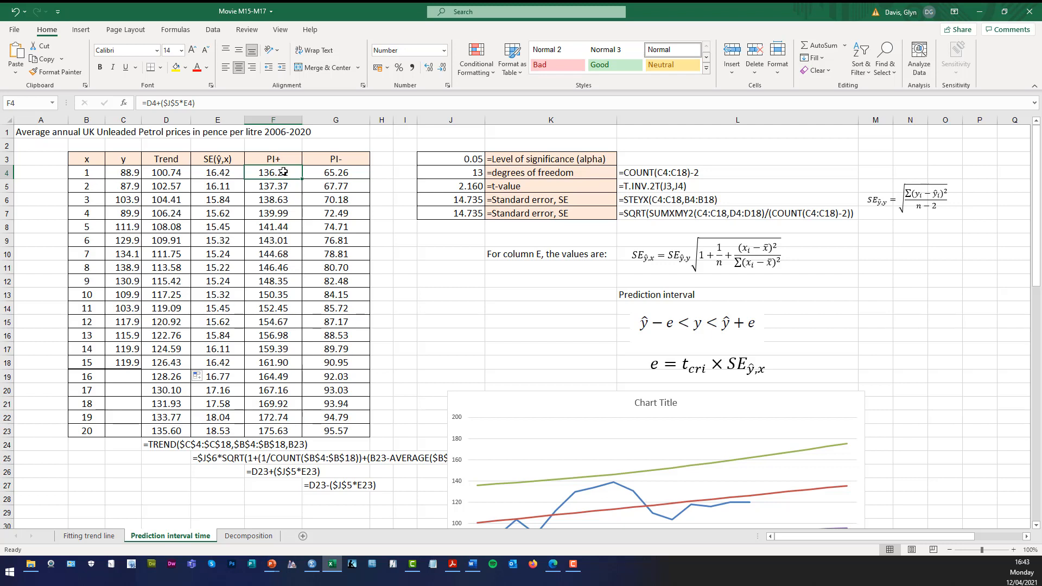
left_click(94, 176)
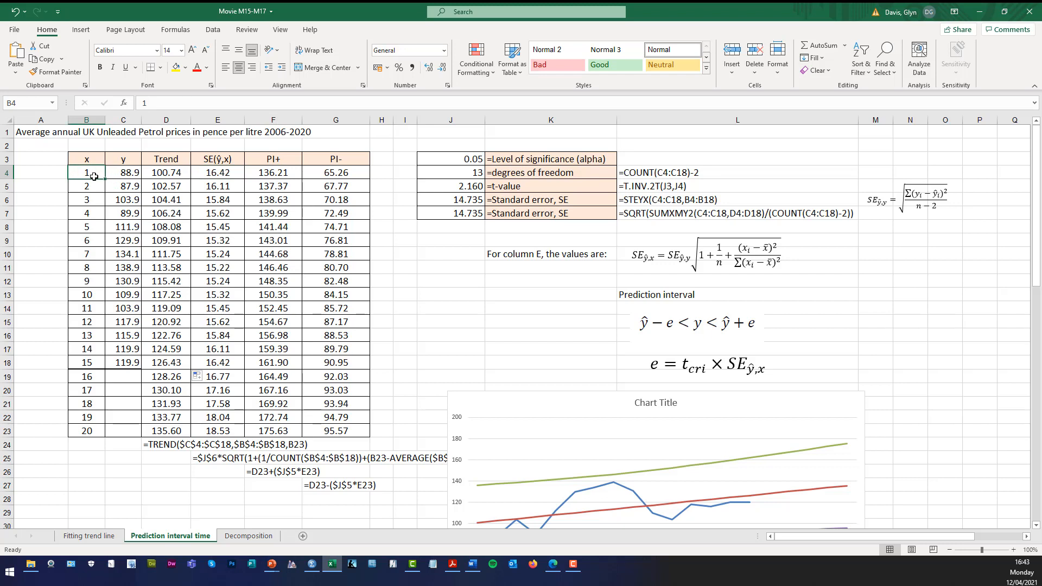
left_click(160, 173)
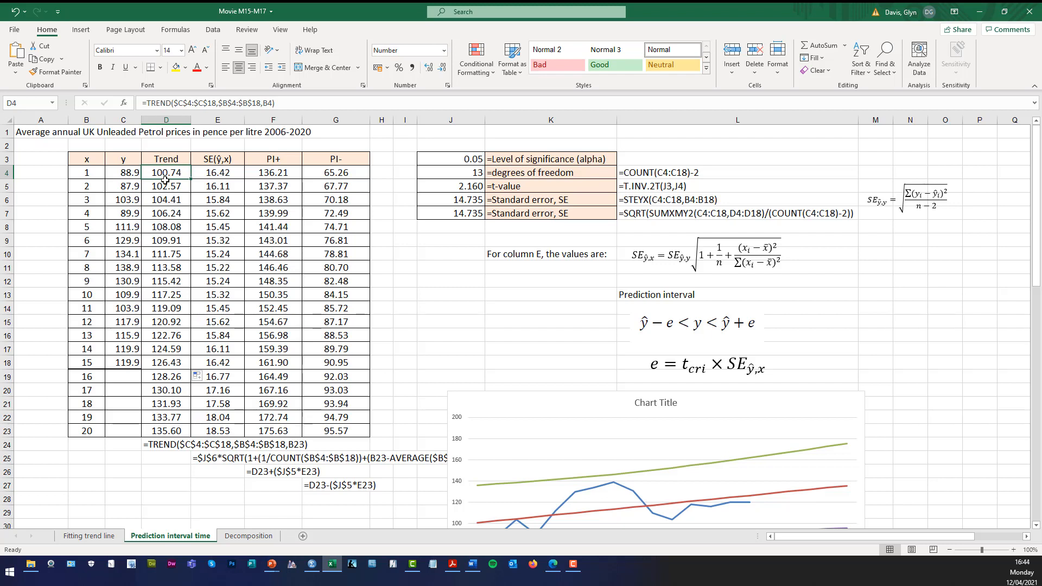
left_click(338, 178)
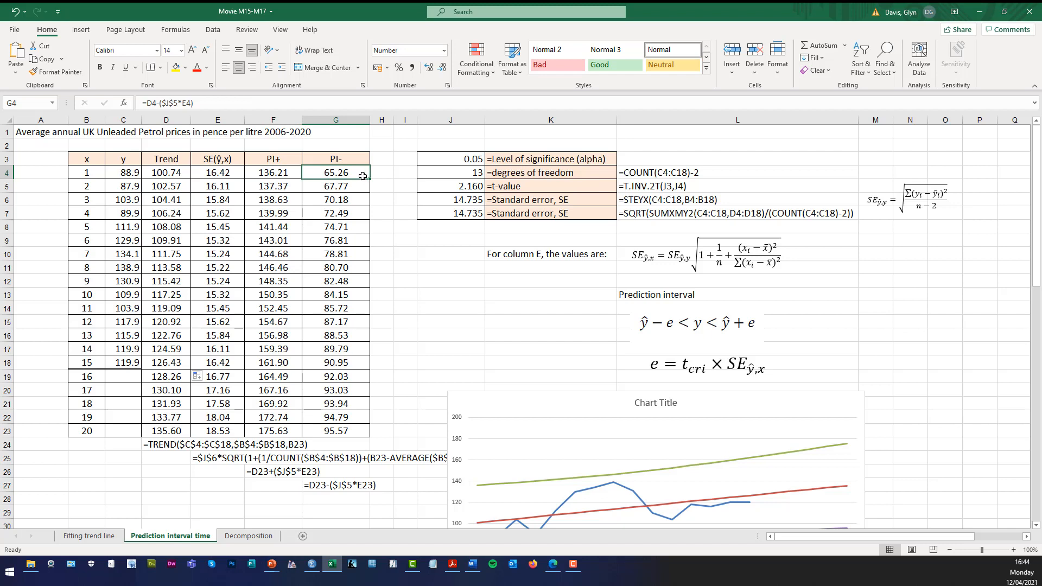
left_click(288, 172)
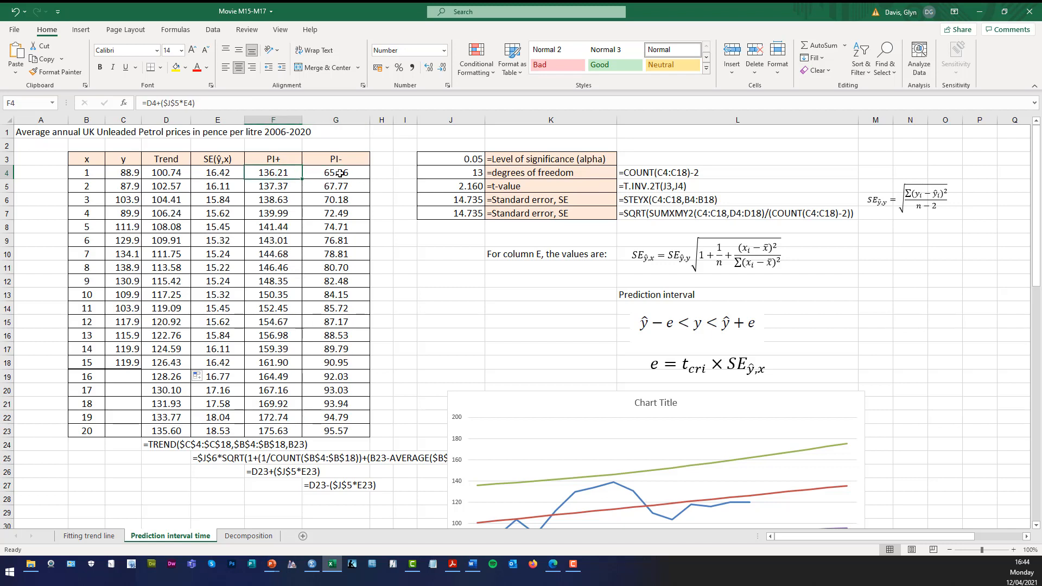
left_click(226, 184)
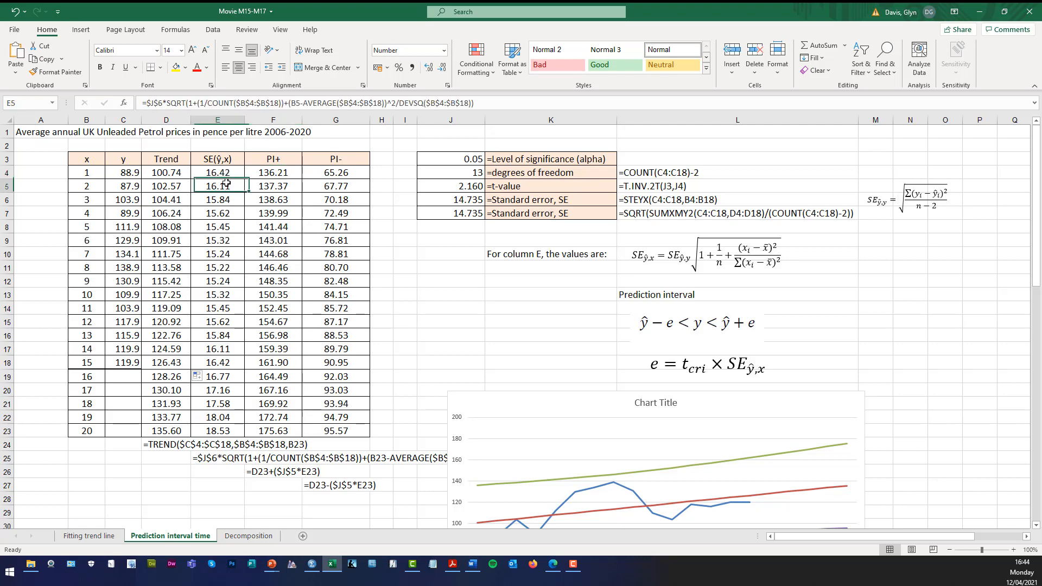
left_click(227, 198)
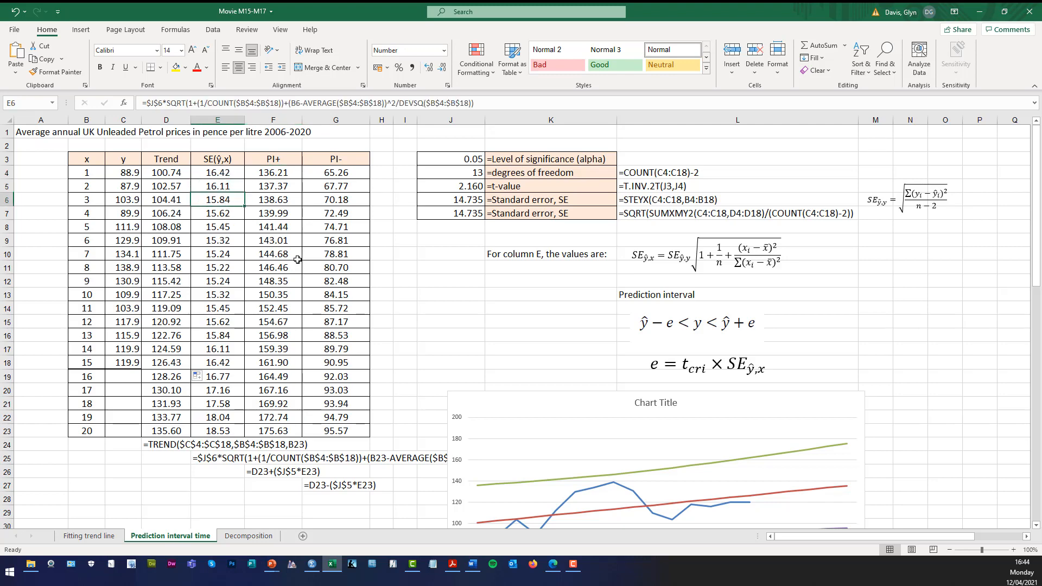
Examine the chart of the series, its trend line and the prediction interval limits, then return to the data table
scroll(415, 290, "down", 2)
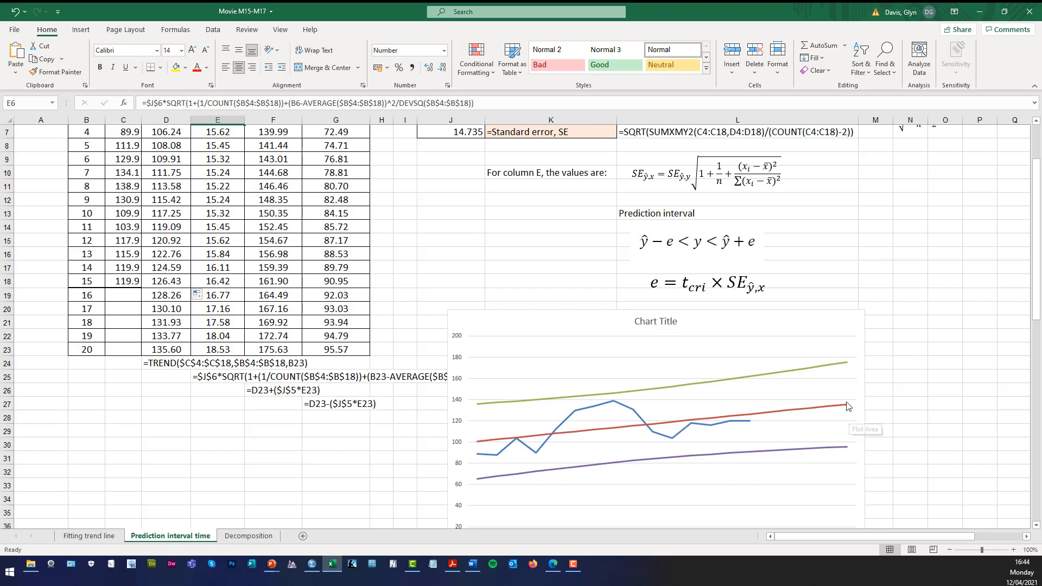
mouse_move(847, 405)
scroll(372, 425, "up", 2)
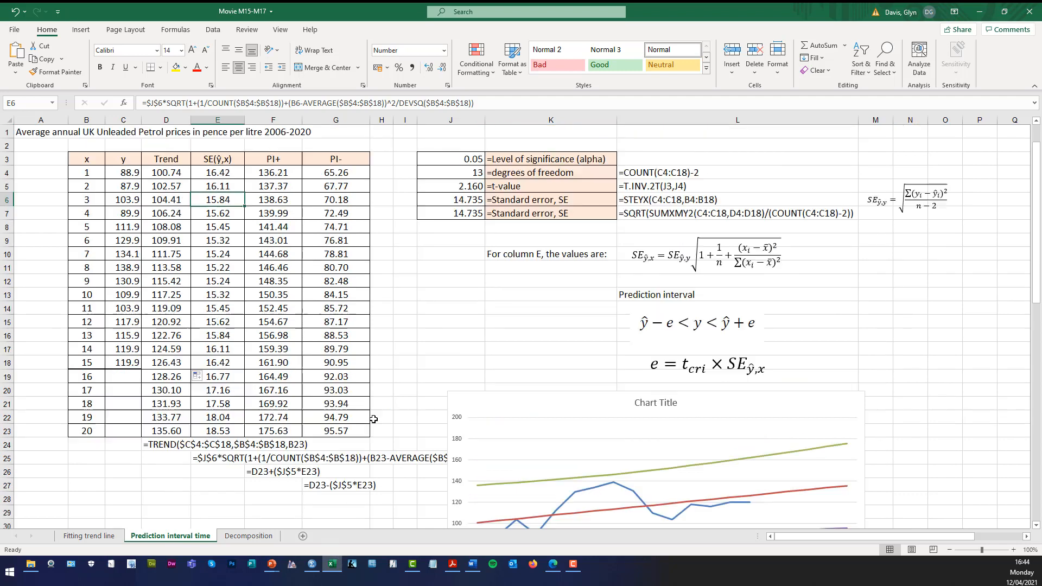
left_click(469, 330)
left_click(465, 309)
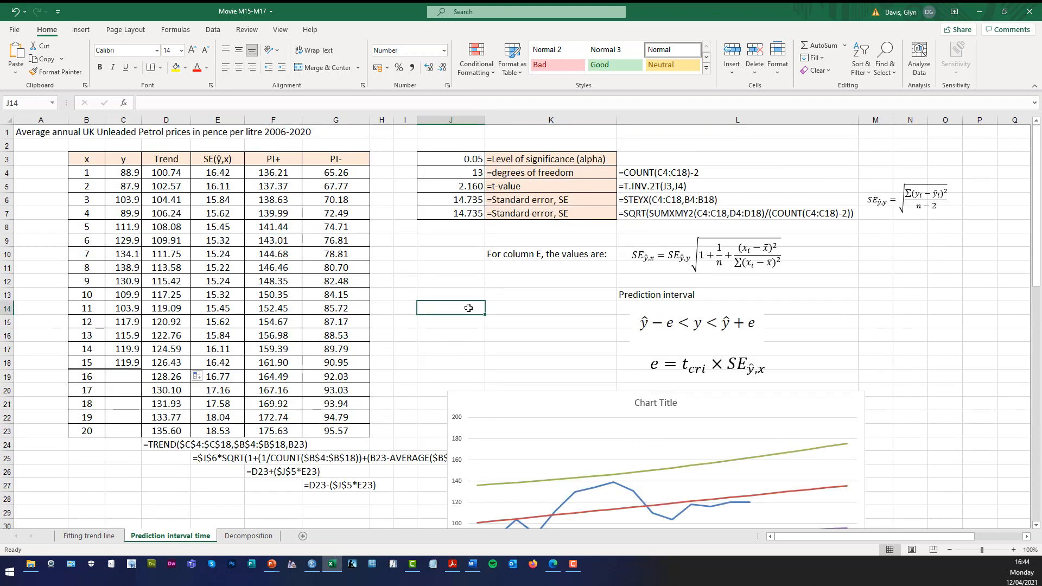
Switch to IBM SPSS Statistics and review periods 1 to 15, future periods 16 to 20 and the Series values
left_click(316, 567)
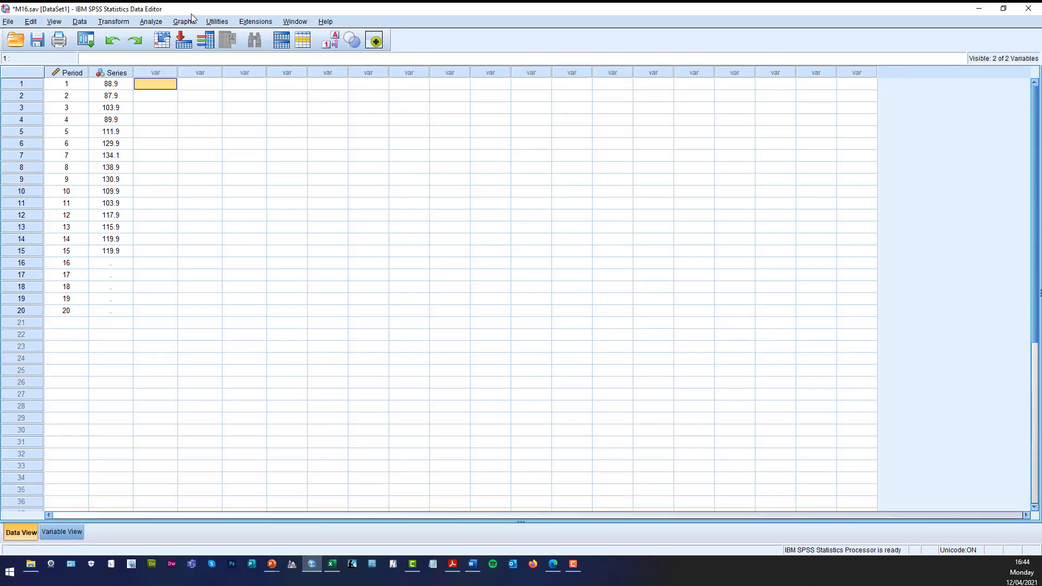
left_click(81, 84)
left_click(85, 254, "shift")
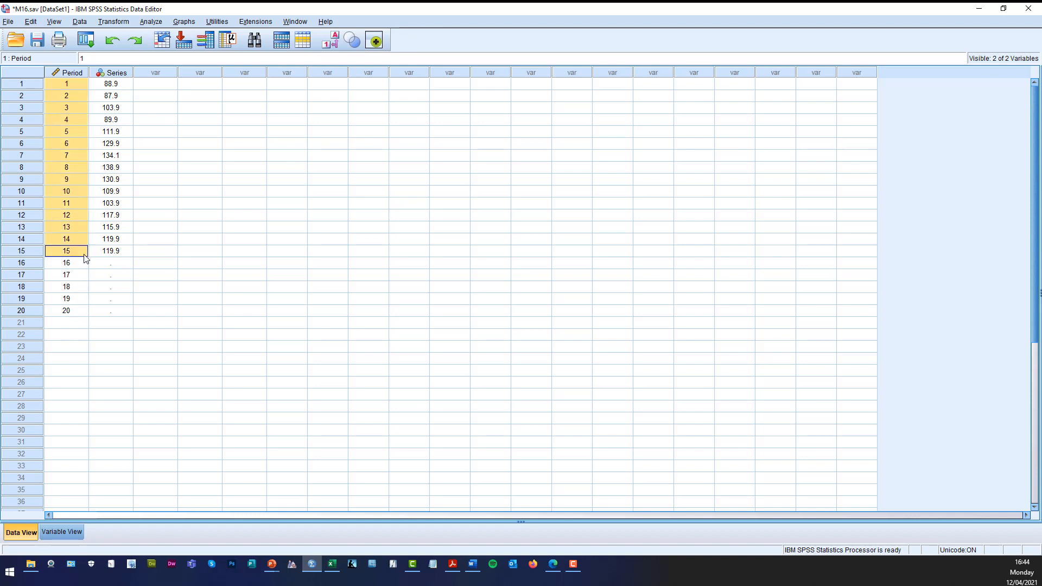
left_click(79, 265)
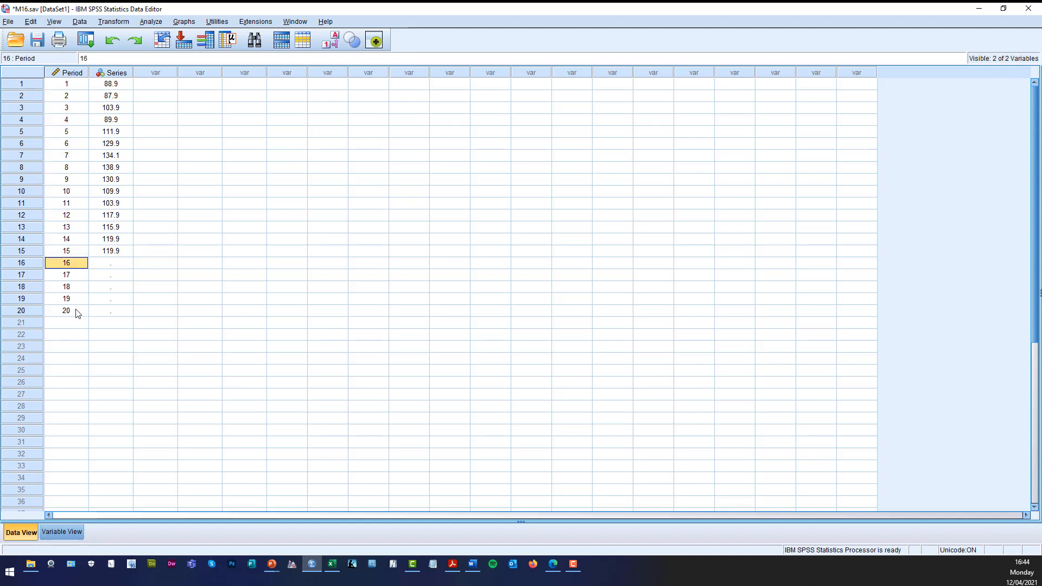
left_click(78, 314, "shift")
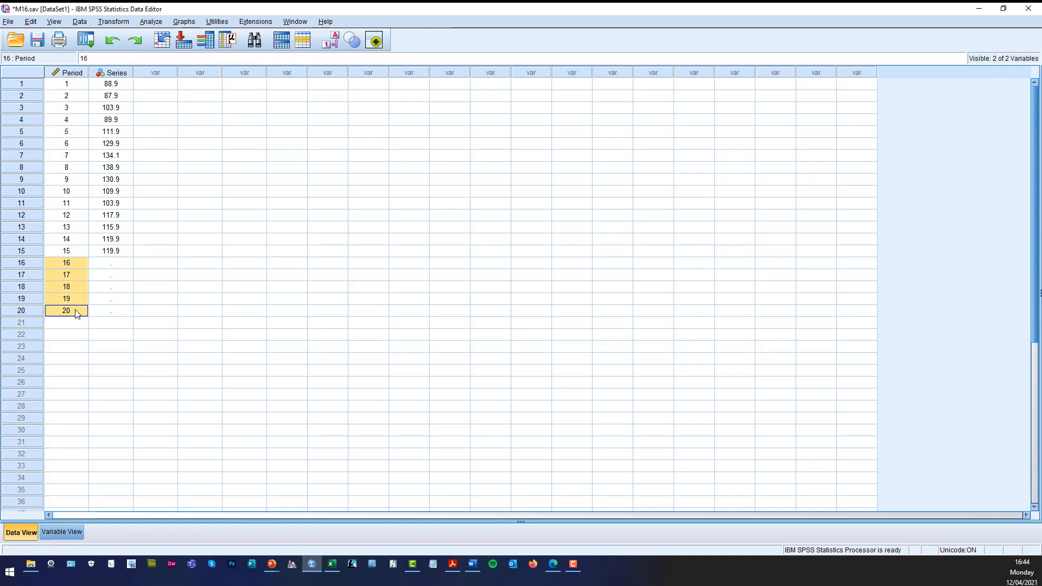
left_click(122, 86)
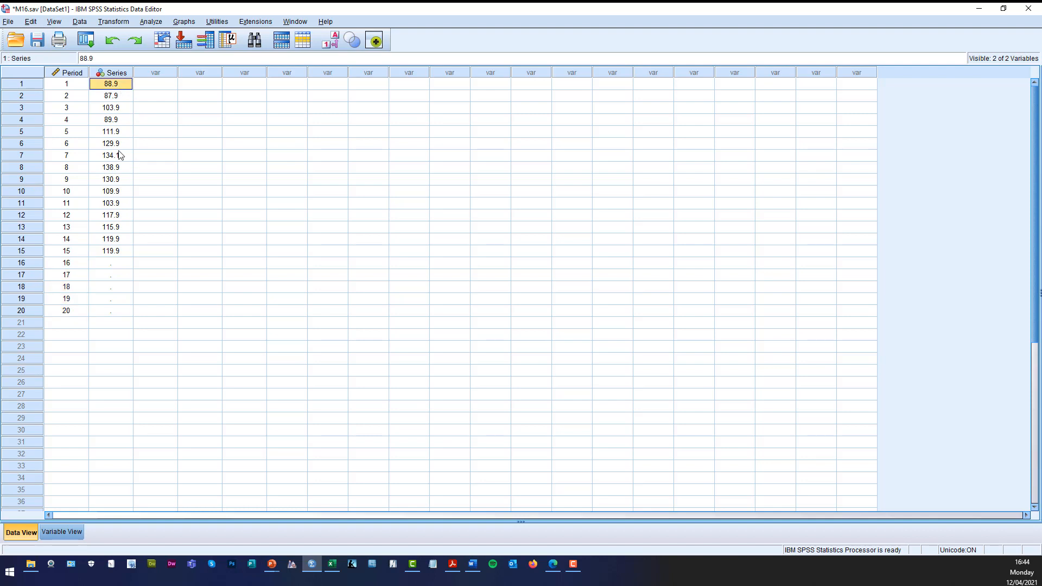
left_click(120, 253, "shift")
left_click(170, 85)
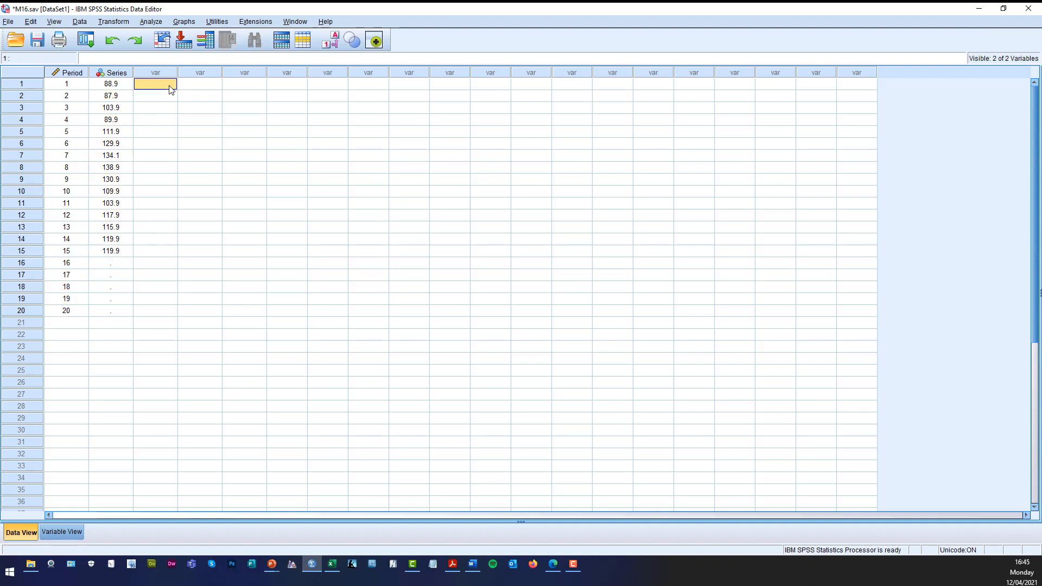
Start a Curve Estimation regression with its settings reset and assign Series as the dependent variable
left_click(159, 22)
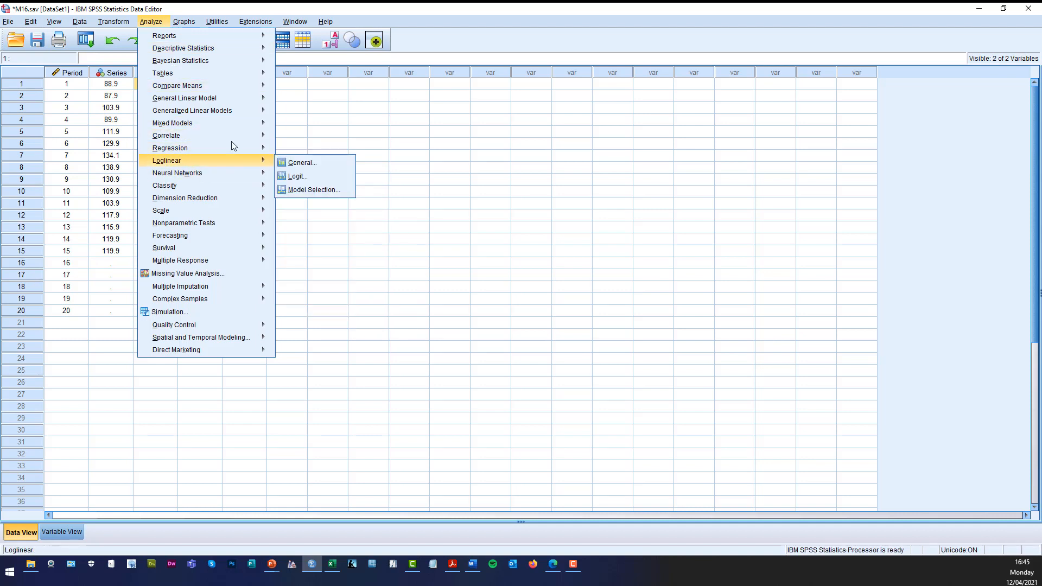
mouse_move(232, 147)
left_click(296, 177)
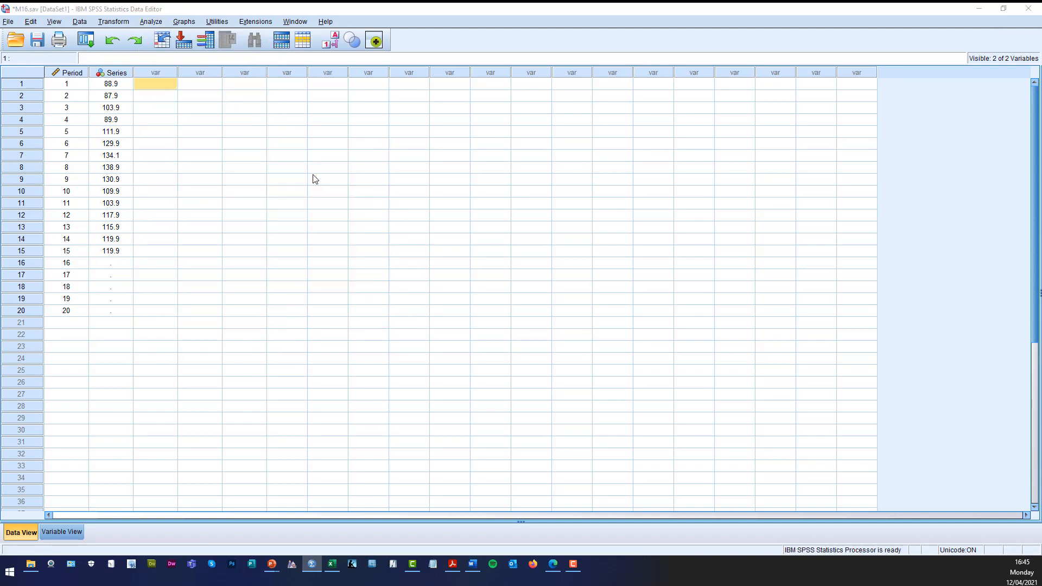
left_click(286, 239)
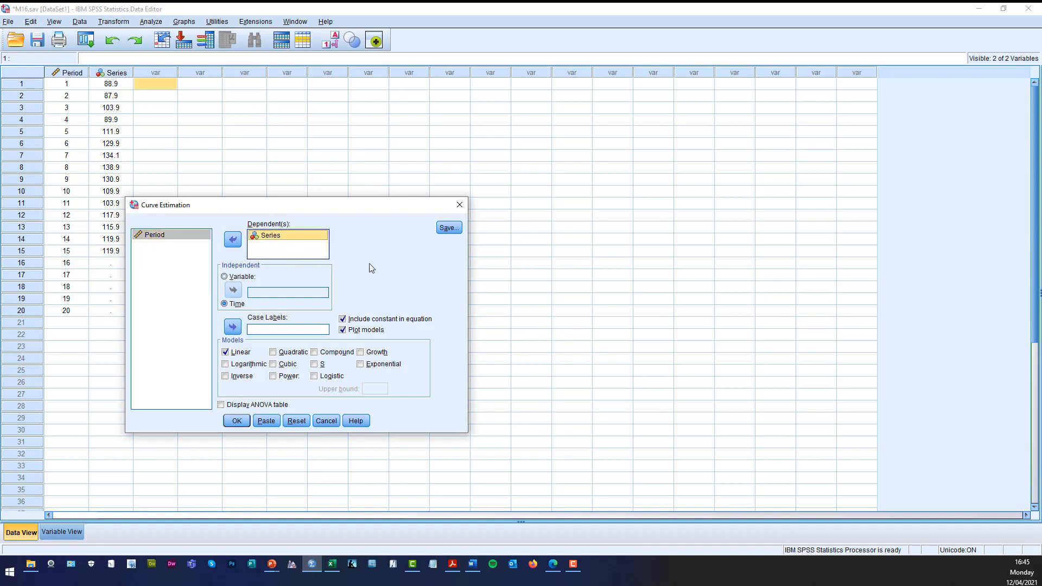
left_click(301, 422)
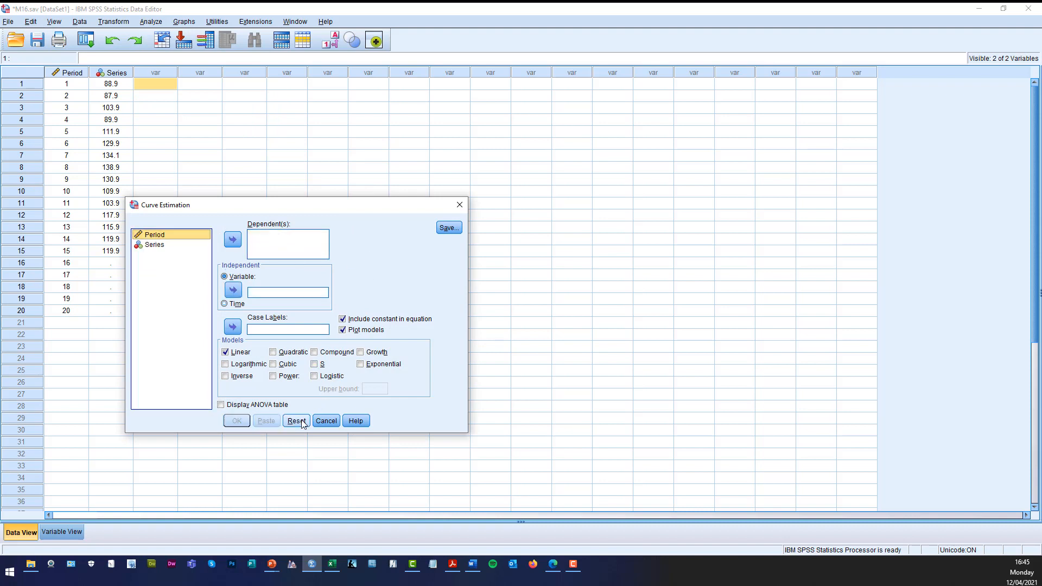
left_click(171, 246)
left_click(232, 241)
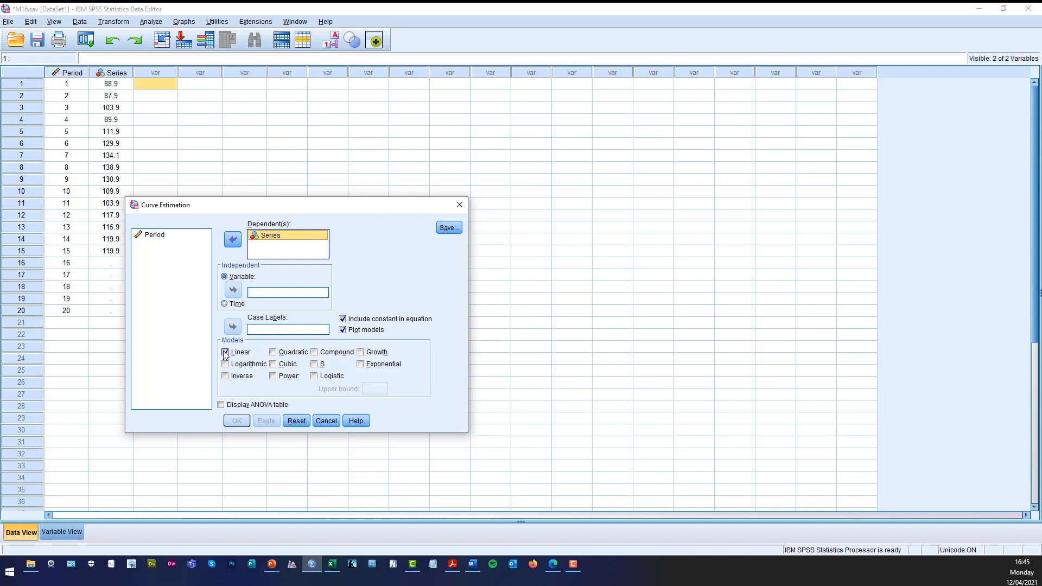
left_click(448, 228)
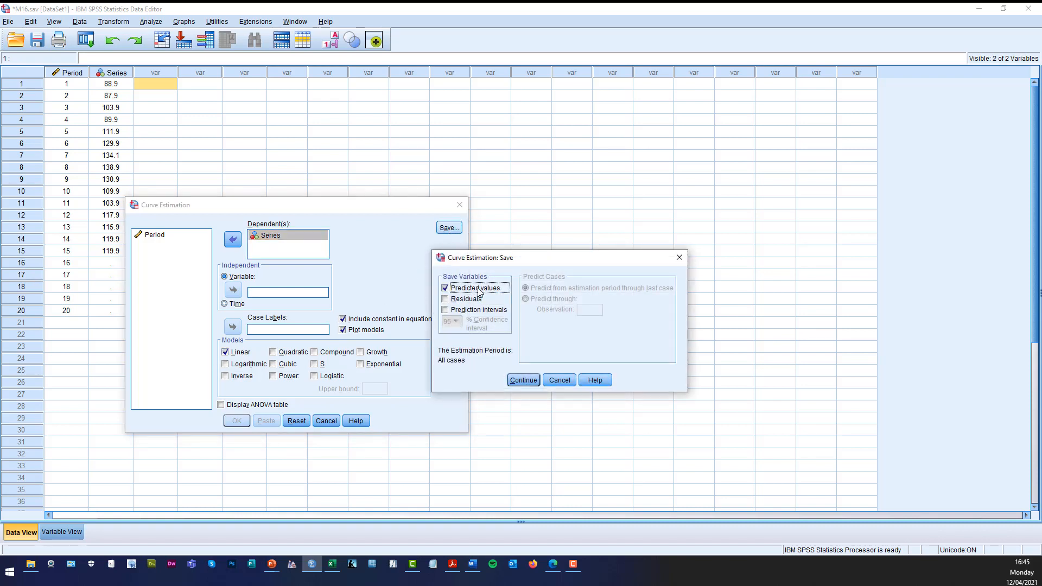
left_click(445, 311)
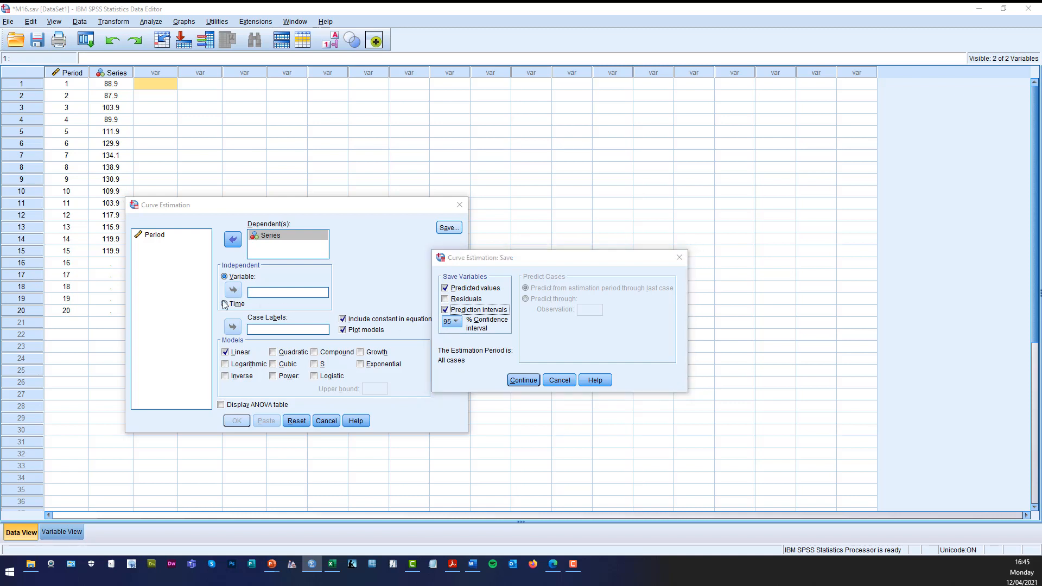
left_click(563, 382)
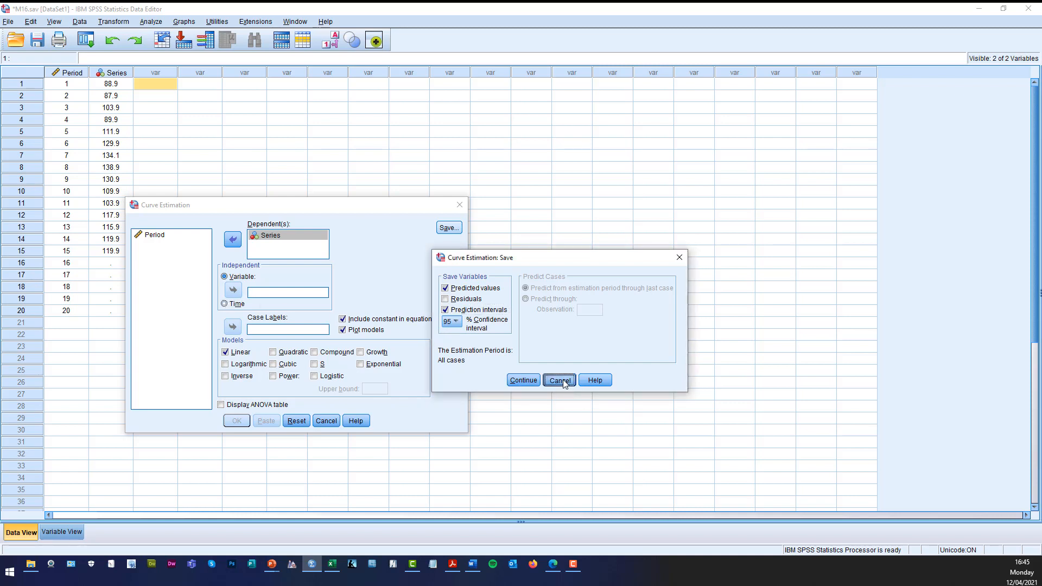
Use Time as the independent variable and choose to save predicted values and 95% prediction intervals
left_click(224, 305)
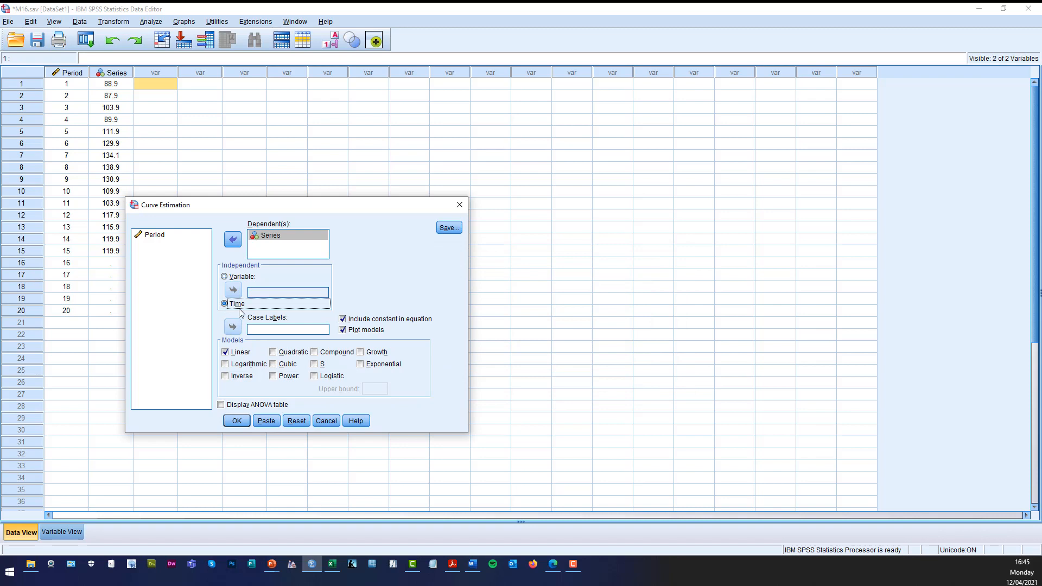
left_click(448, 228)
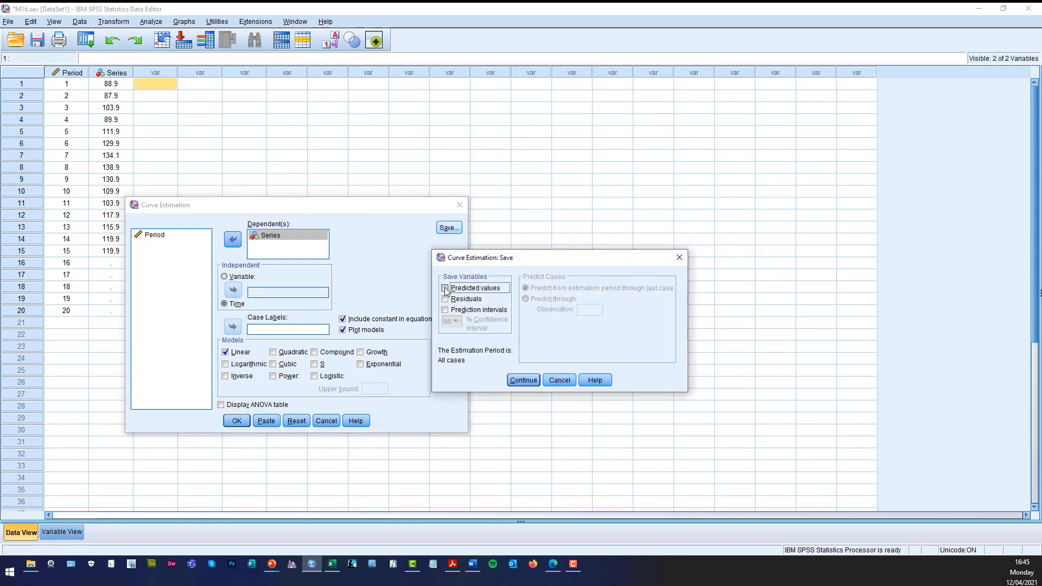
left_click(445, 288)
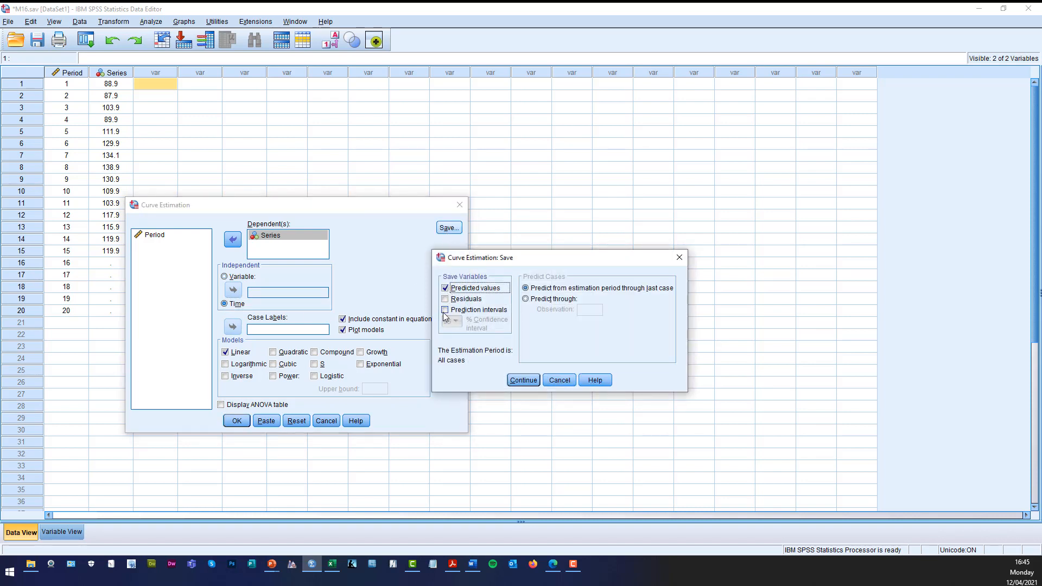
left_click(444, 311)
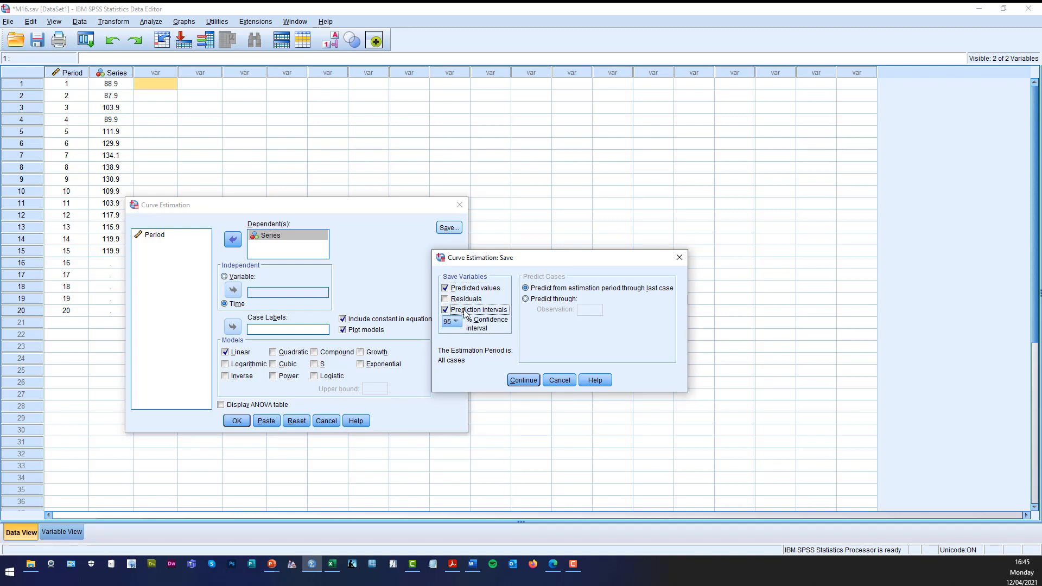
Extend the predictions through observation 20 and run the linear curve estimation, accepting the addition of the saved variables
left_click(525, 299)
left_click(586, 312)
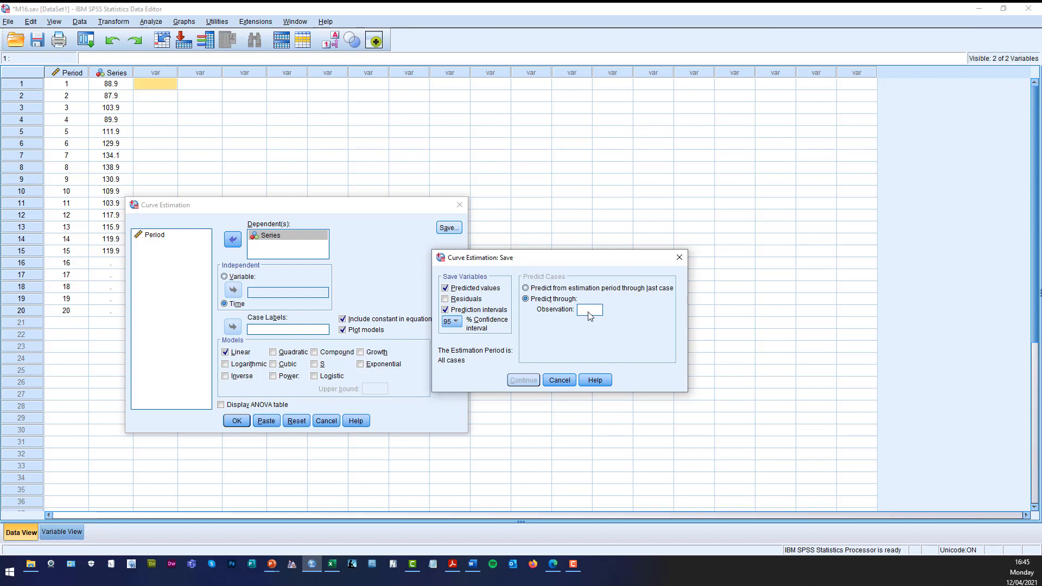
type("20")
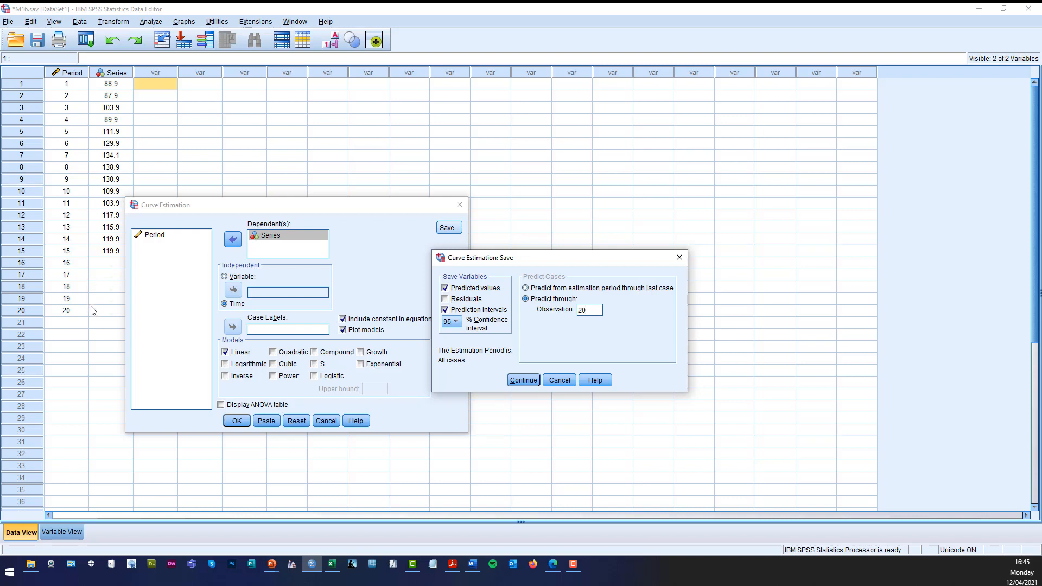
left_click(526, 381)
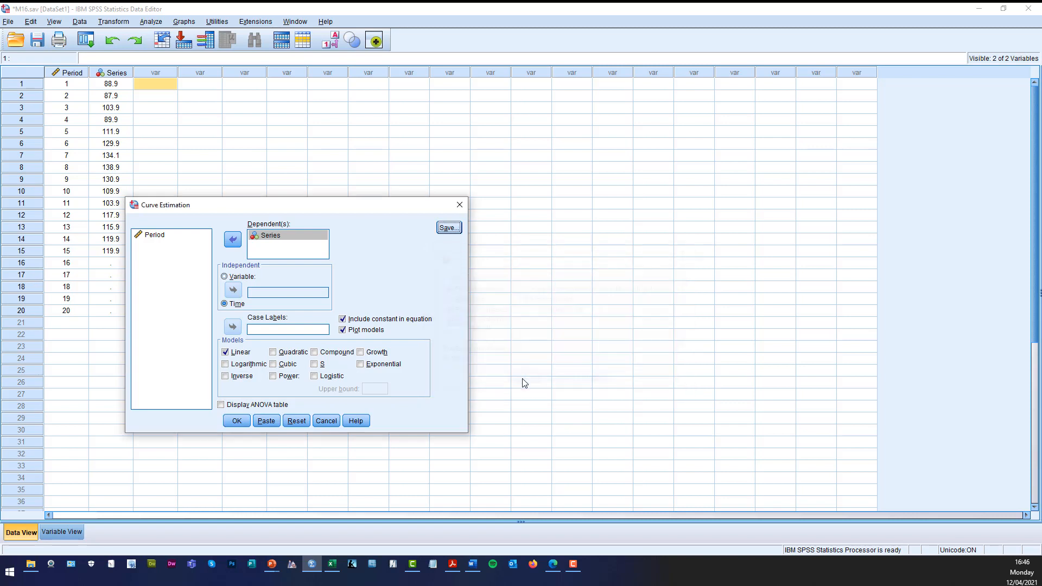
left_click(237, 424)
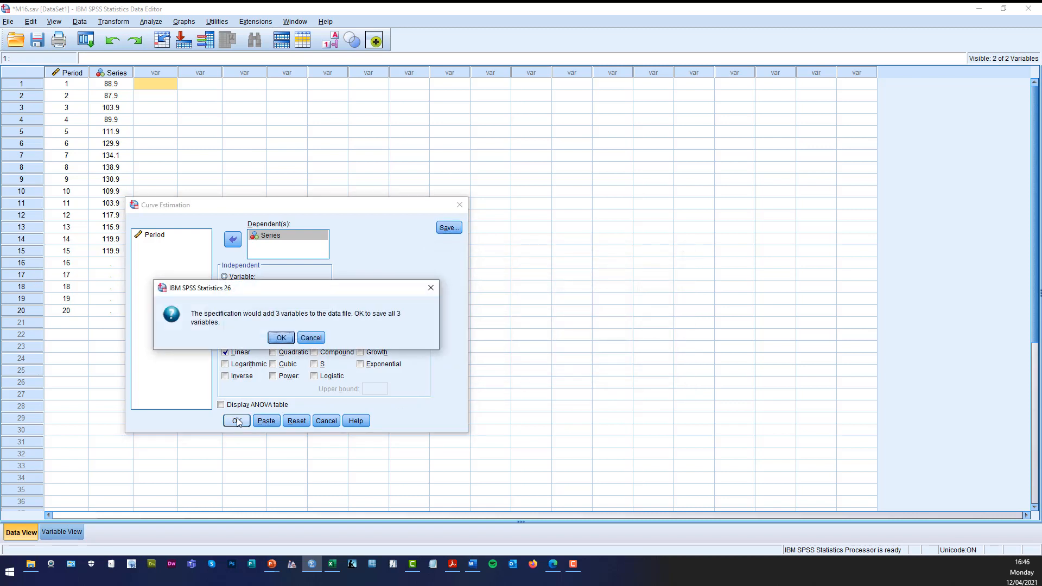
left_click(280, 338)
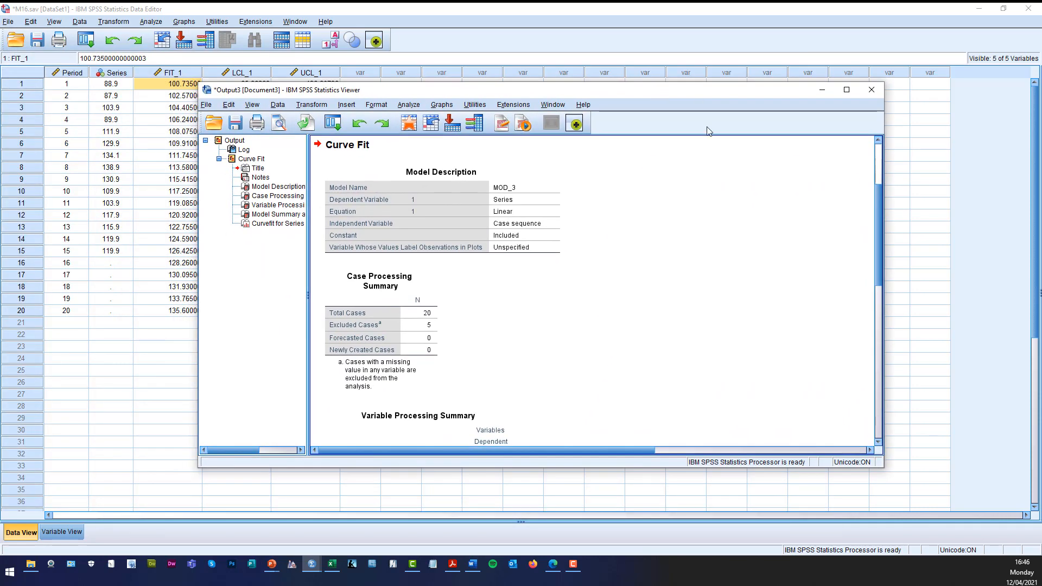
Review the Curve Fit output from the model tables to the Series plot, then return to the data editor
scroll(654, 198, "down", 8)
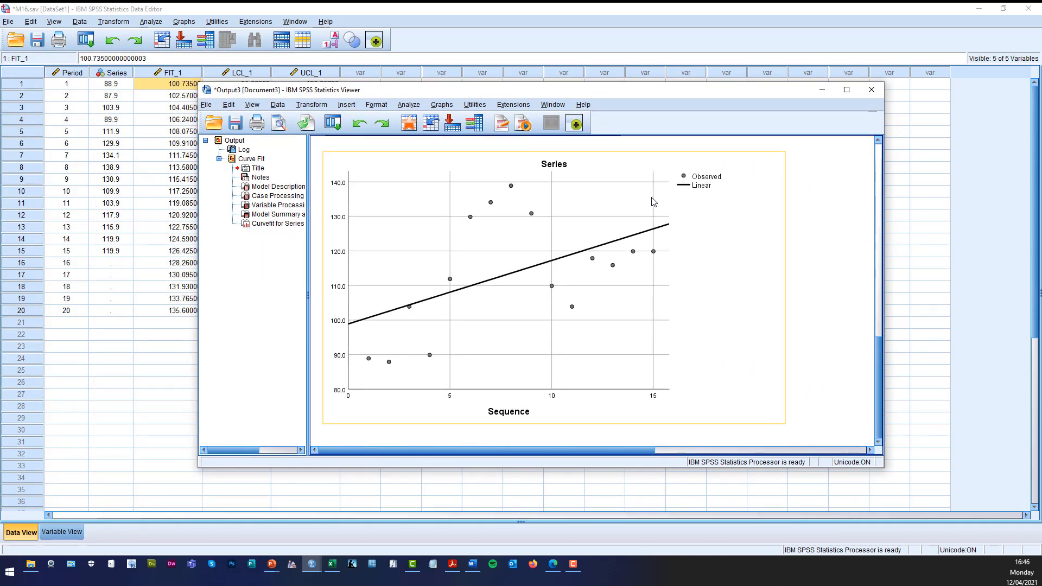
scroll(654, 199, "up", 4)
scroll(654, 202, "up", 5)
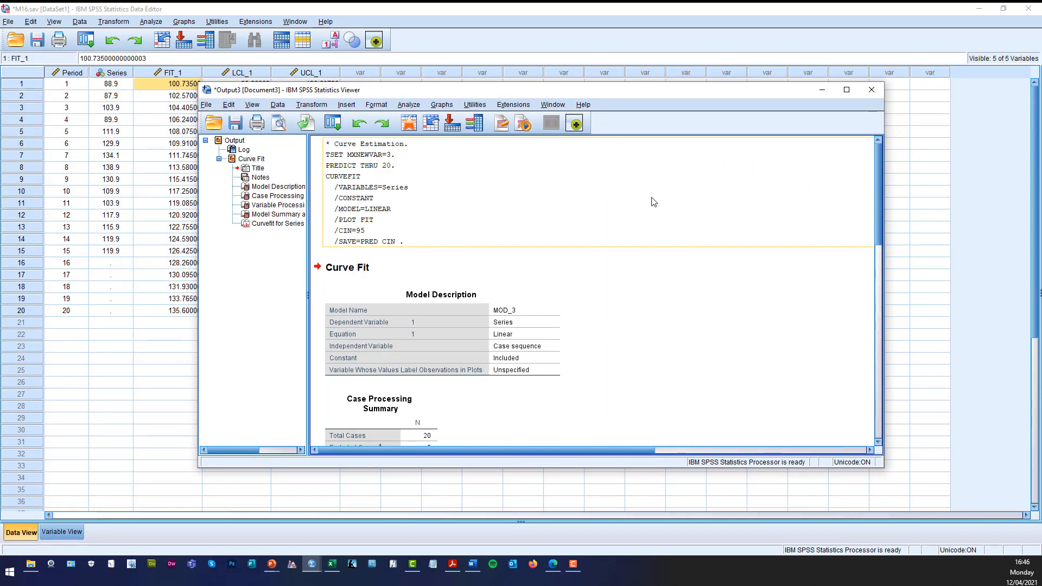
left_click(145, 384)
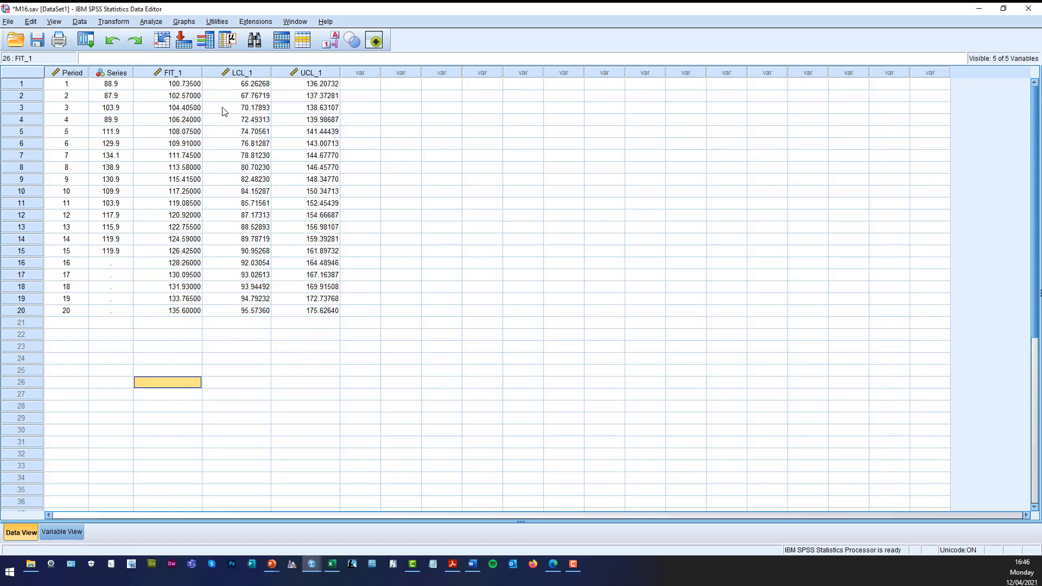
Show a reduced data editor window beside the Excel table to compare the fitted values and the lower and upper limits
left_click(1004, 9)
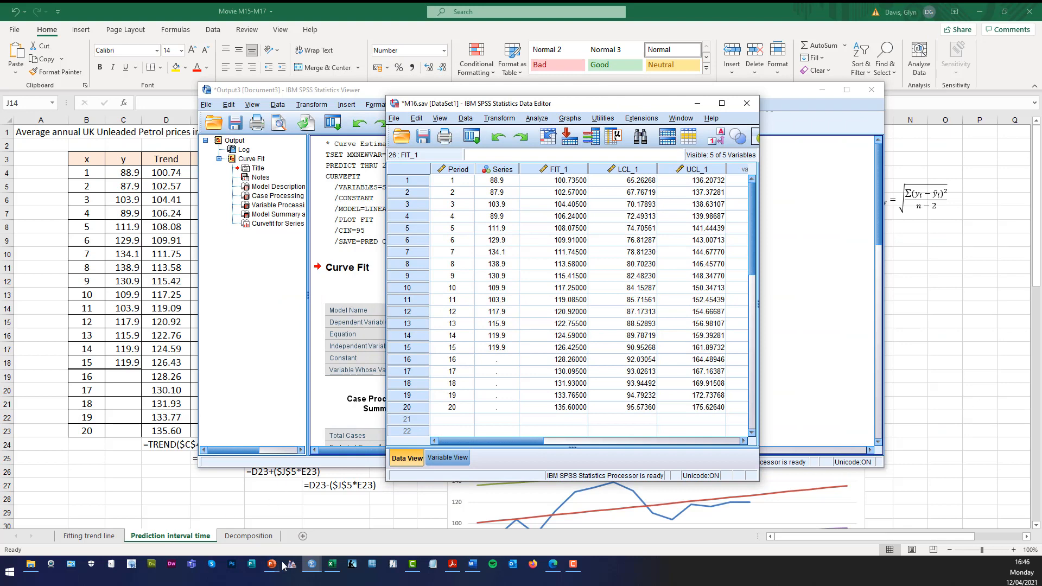
left_click(312, 566)
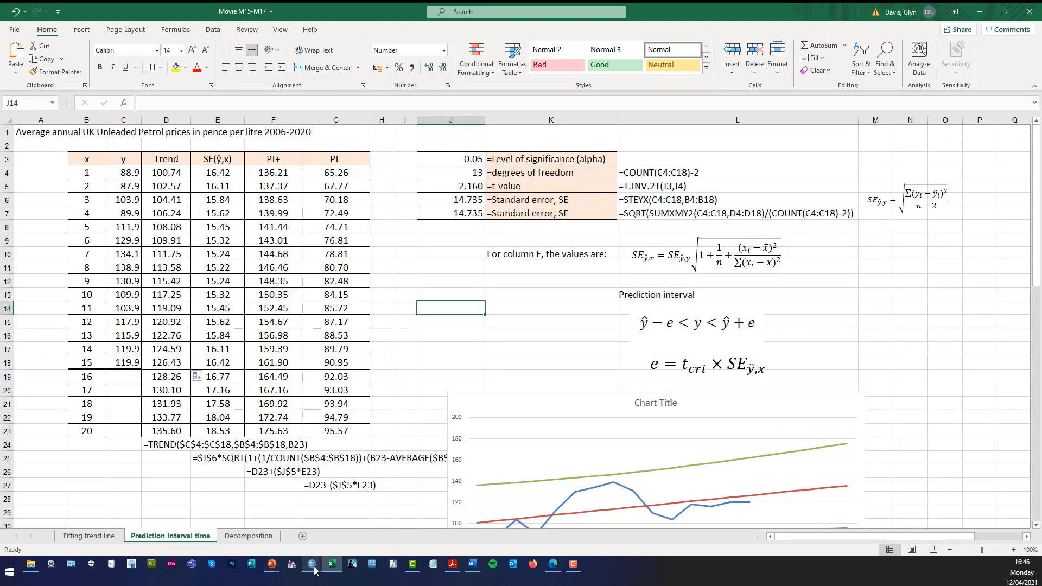
mouse_move(313, 568)
left_click(266, 521)
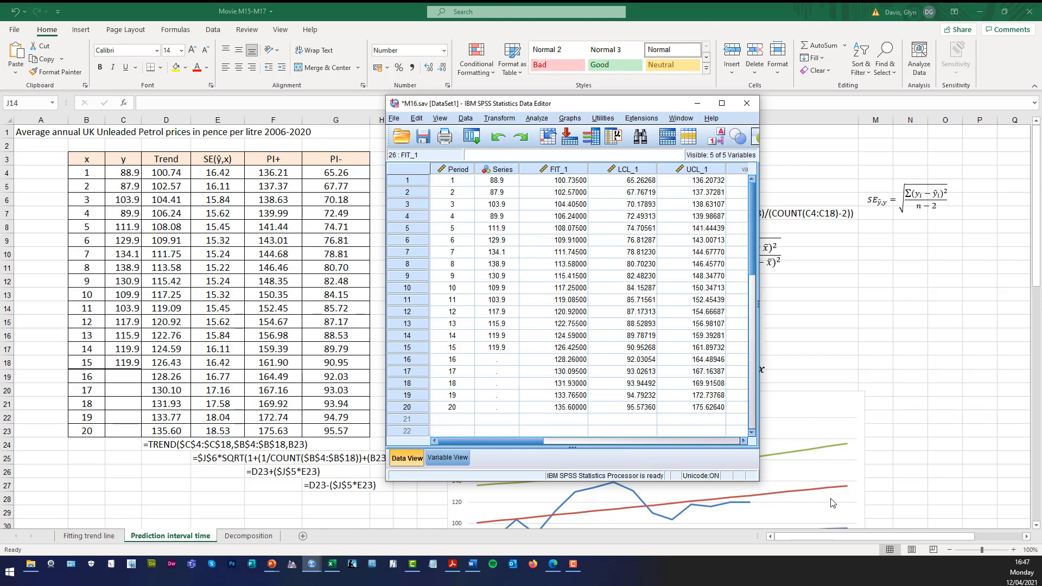
Start a legacy multiple line chart based on values of individual cases
left_click(572, 118)
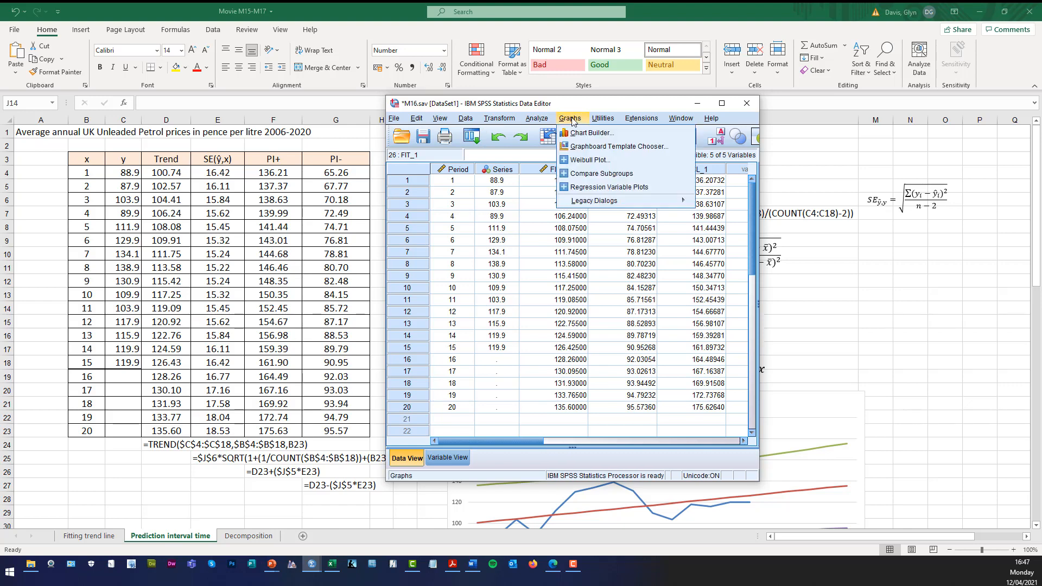
mouse_move(614, 202)
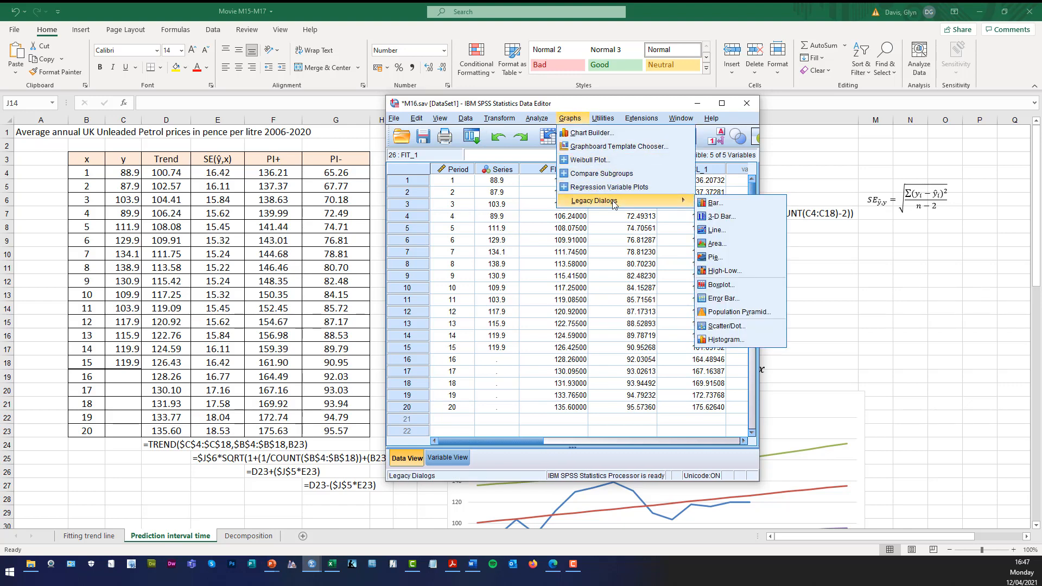
left_click(724, 231)
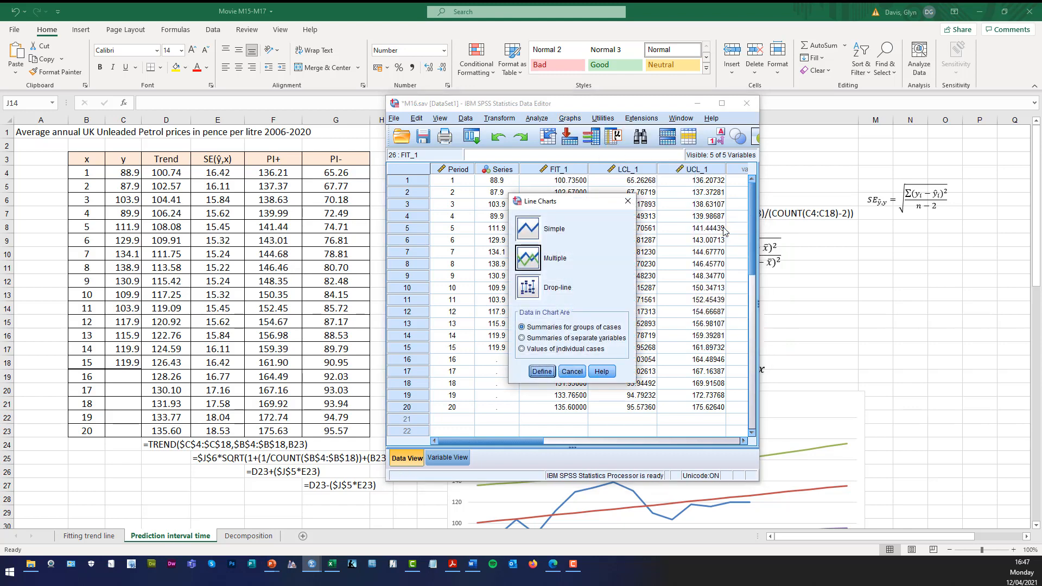
left_click(524, 262)
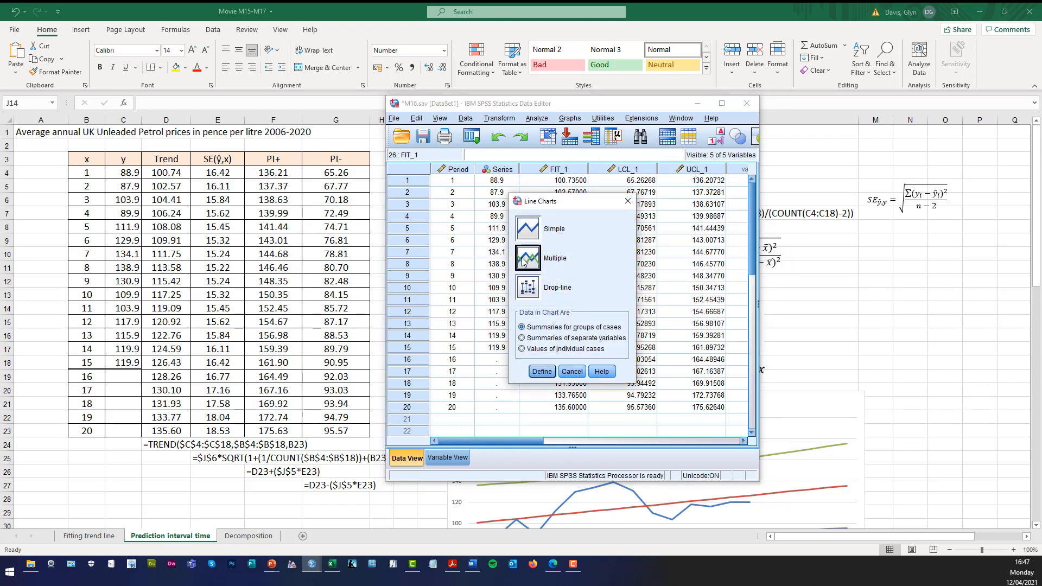
left_click(540, 350)
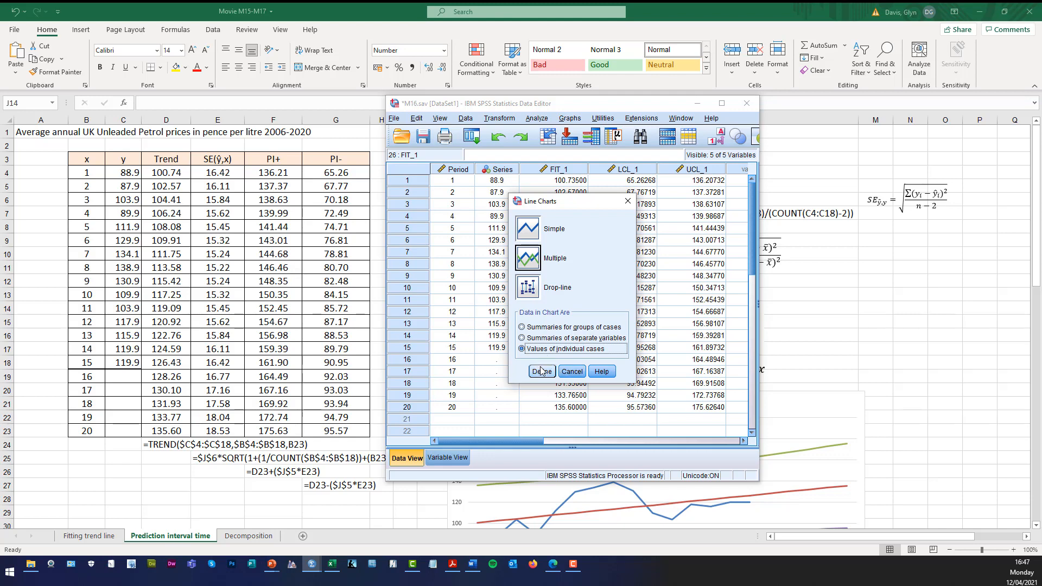
left_click(542, 372)
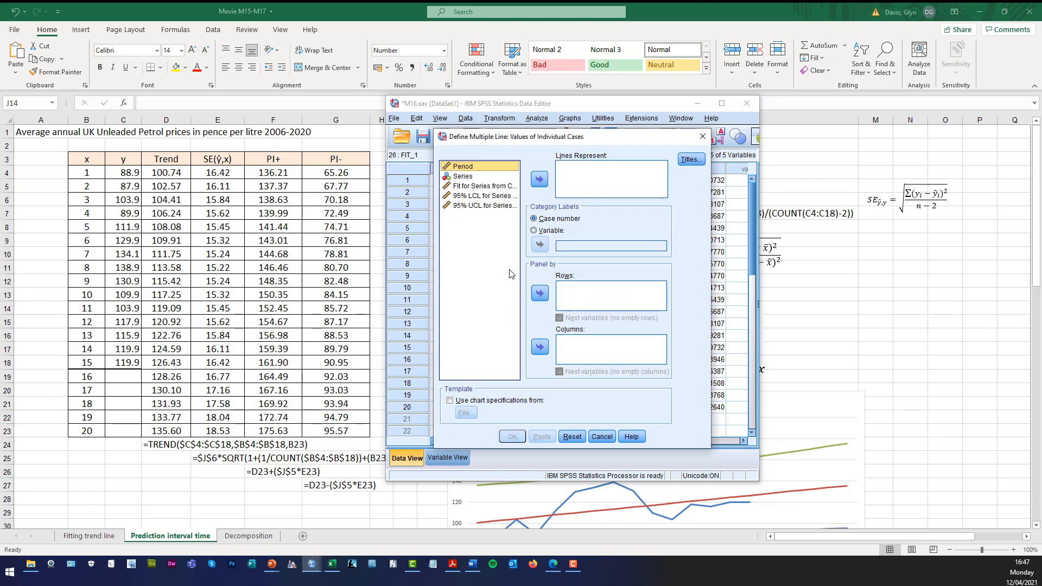
Create the line chart with Series, its fit, 95% LCL and 95% UCL as lines and Period as the category label variable
left_click(472, 177)
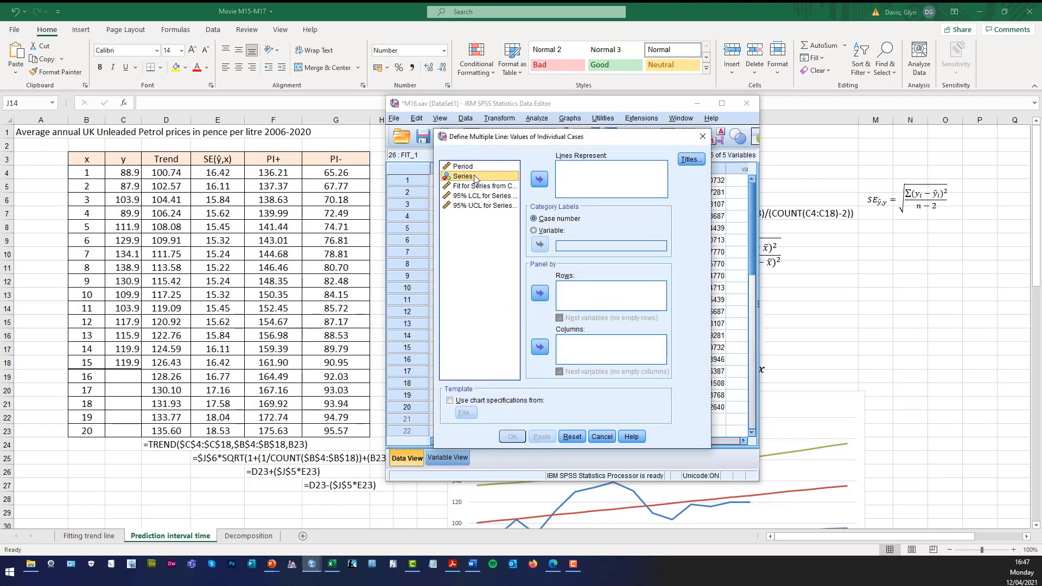
left_click(492, 207, "shift")
left_click(538, 180)
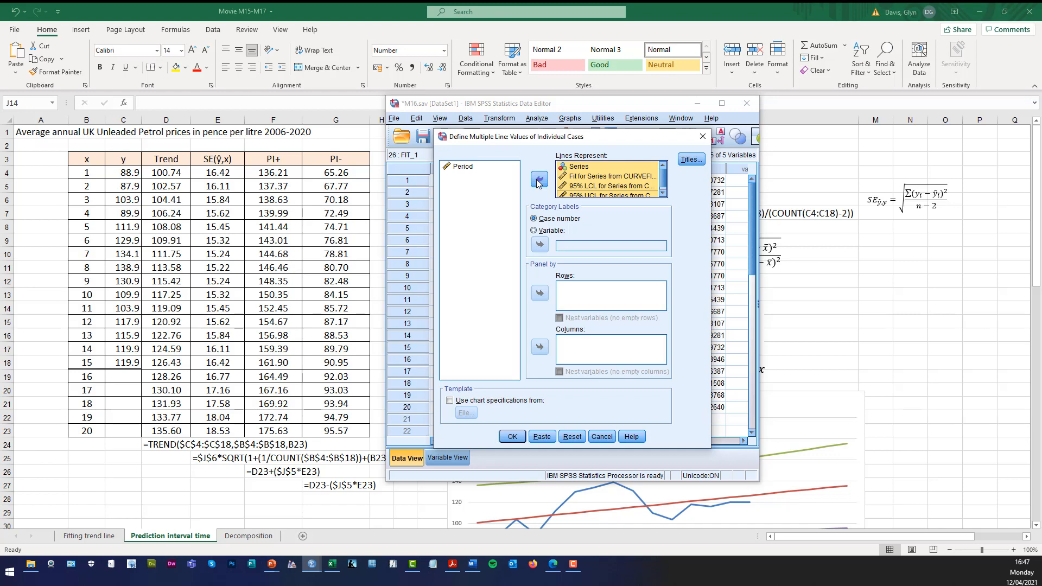
left_click(470, 168)
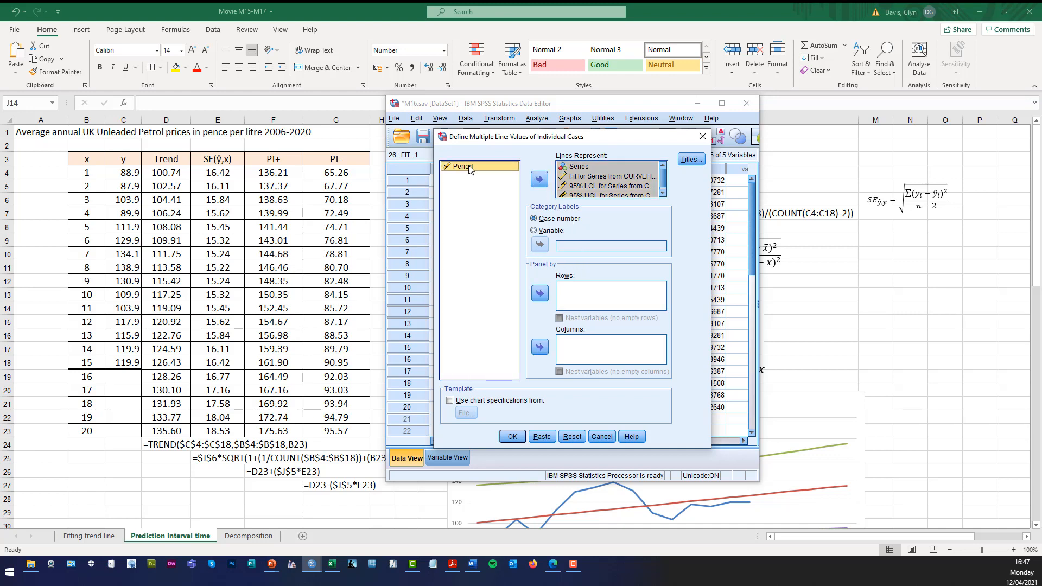
left_click(534, 231)
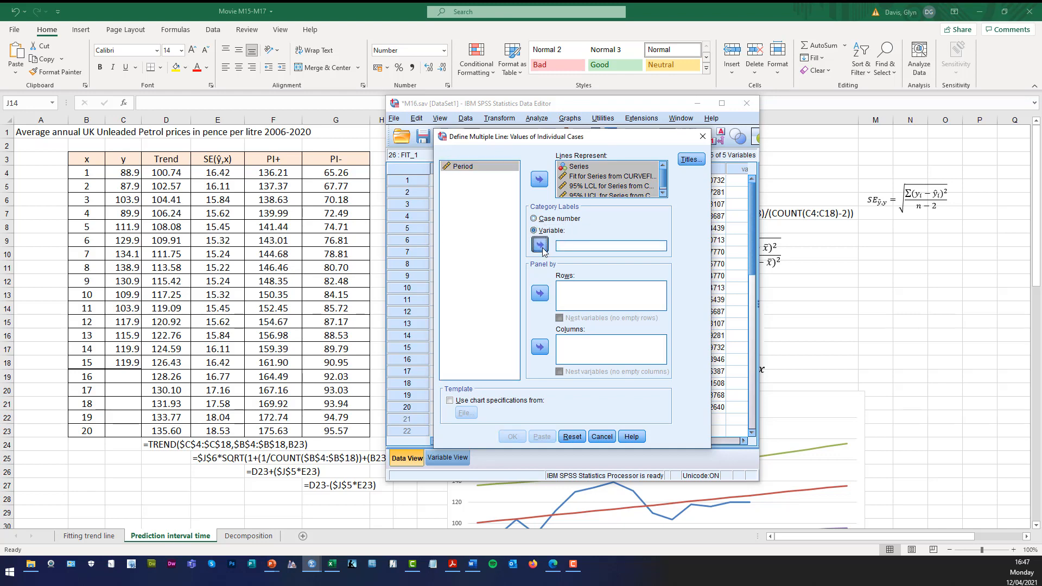
left_click(540, 246)
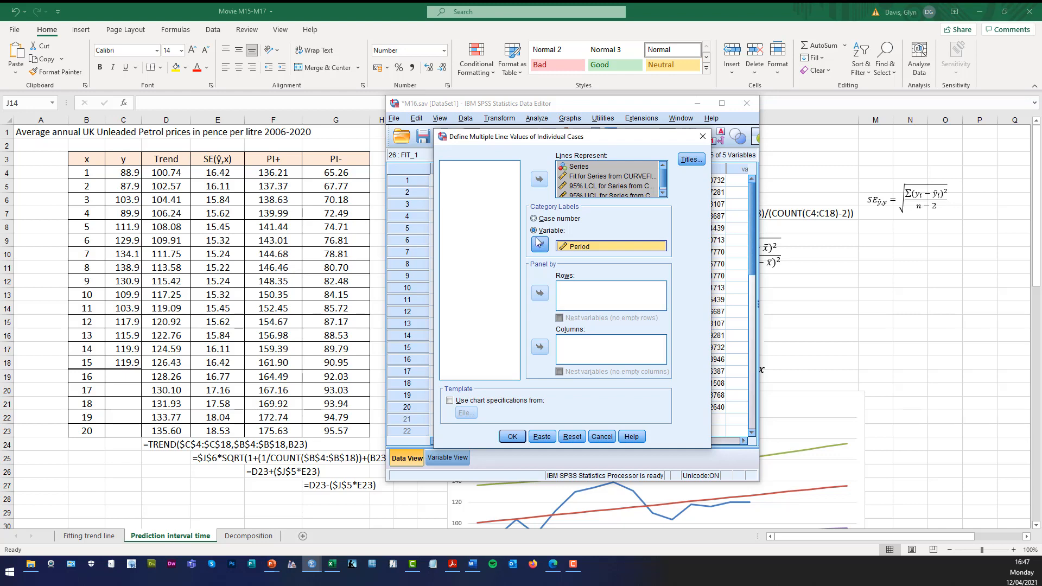
left_click(513, 436)
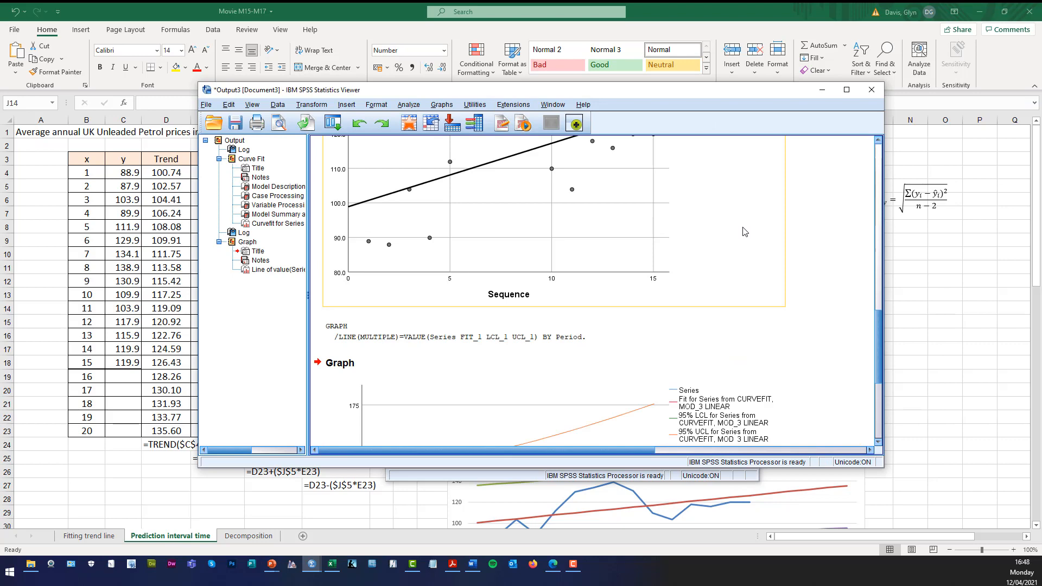
Examine the line chart of the series, trend line and 95% limits over periods 1 to 20
scroll(742, 232, "down", 3)
scroll(743, 236, "down", 4)
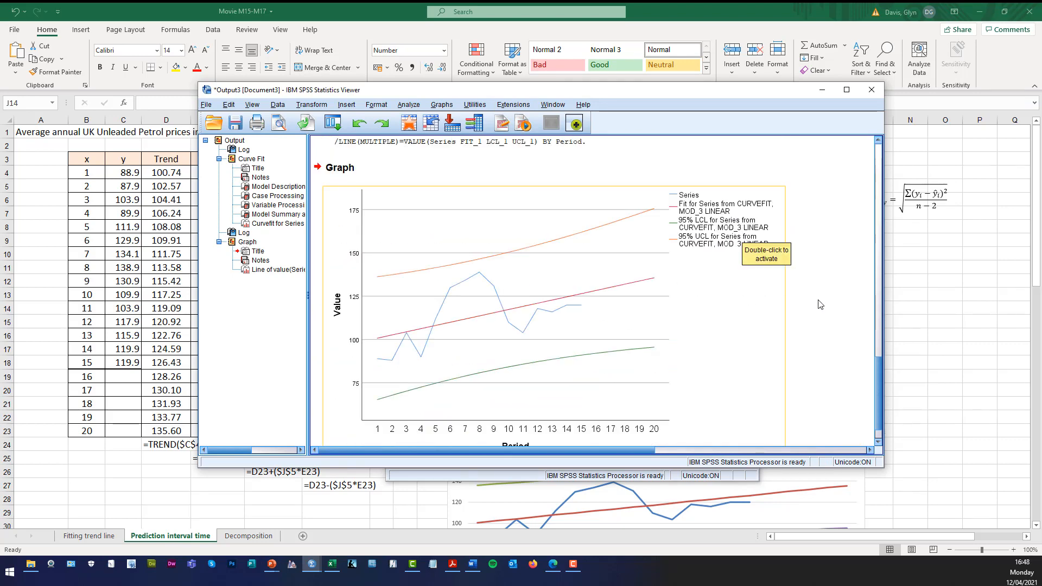
scroll(836, 311, "down", 1)
left_click(739, 319)
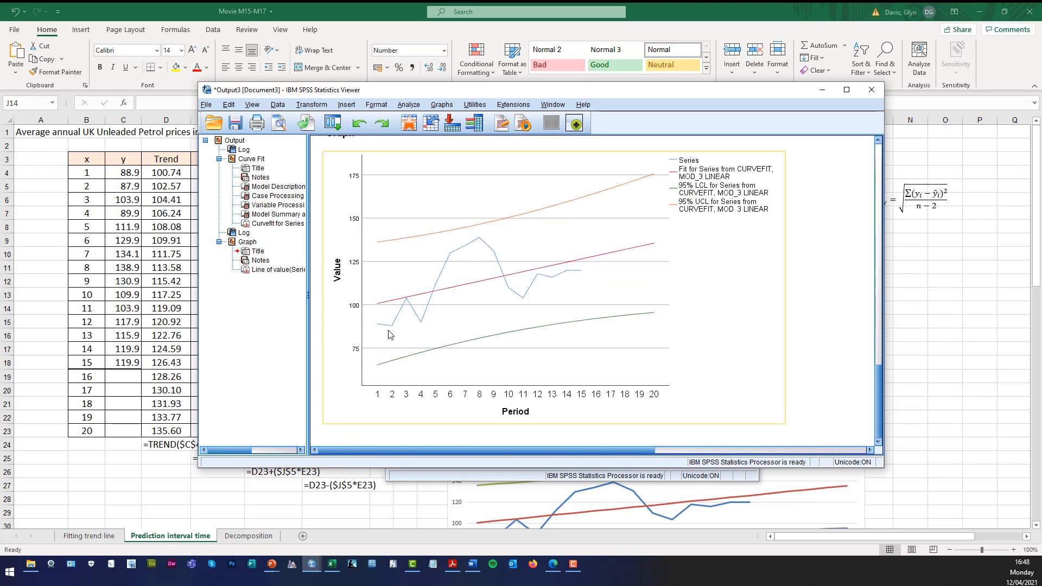